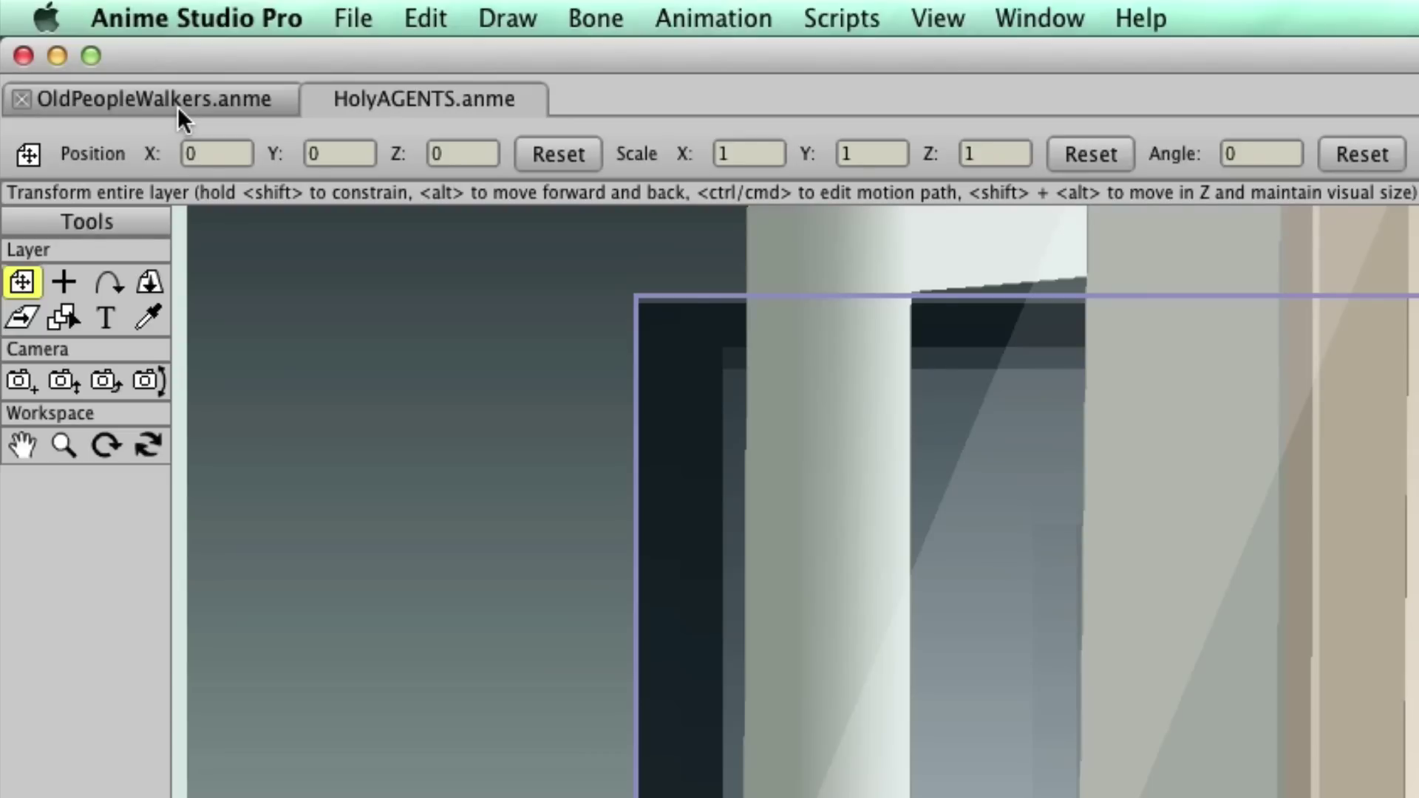
Step: Switch back and forth between the open OldPeopleWalkers.anme and HolyAGENTS.anme documents to view both scenes
left_click(178, 107)
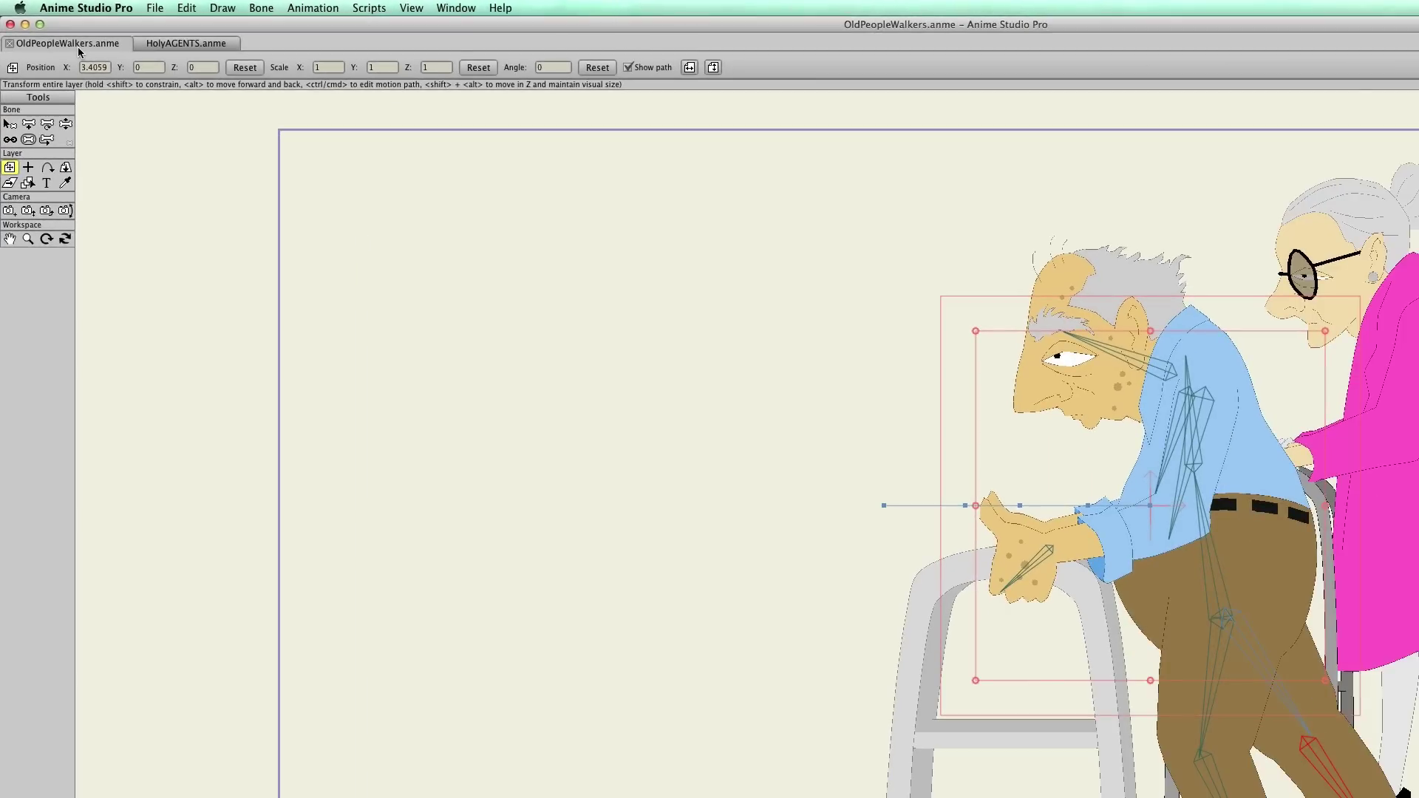
left_click(161, 42)
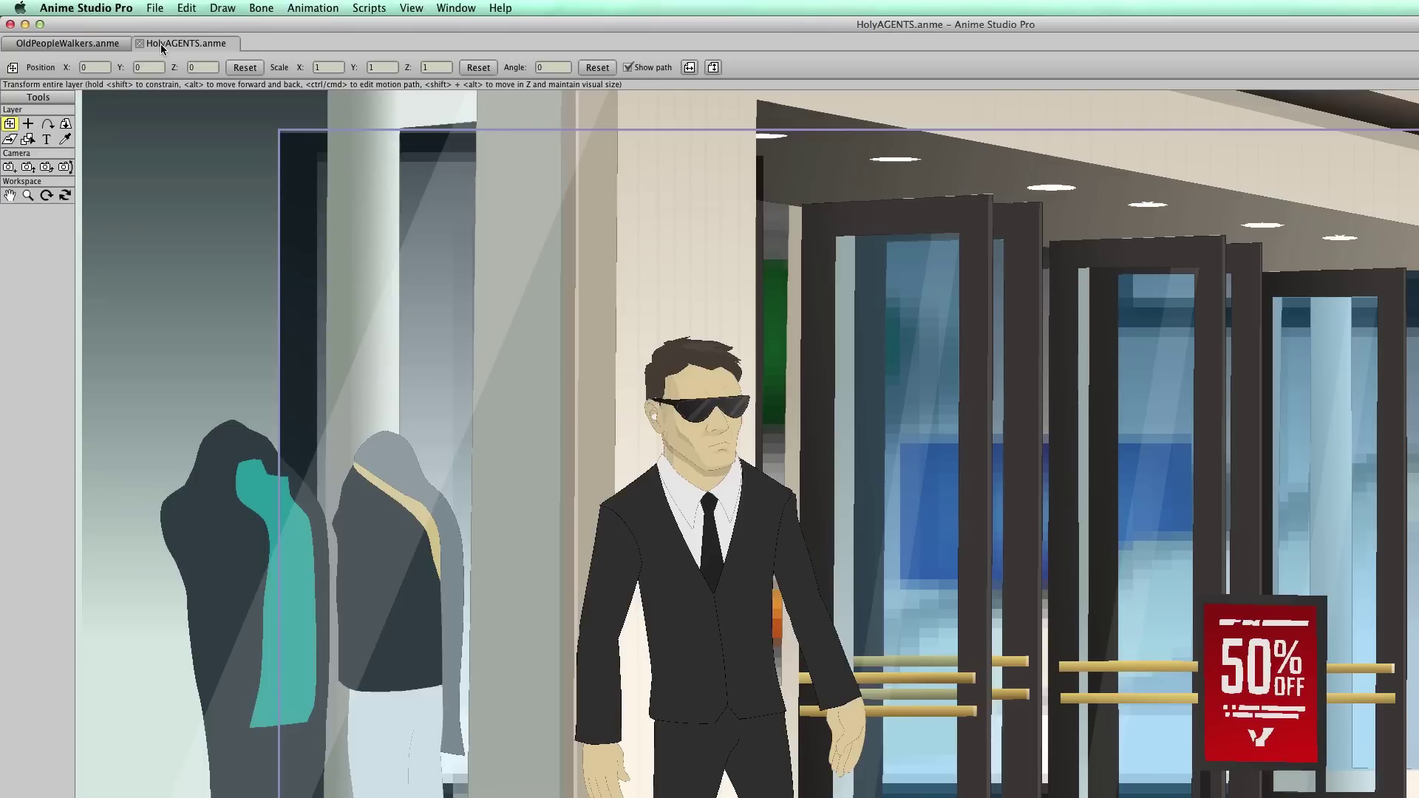
left_click(87, 43)
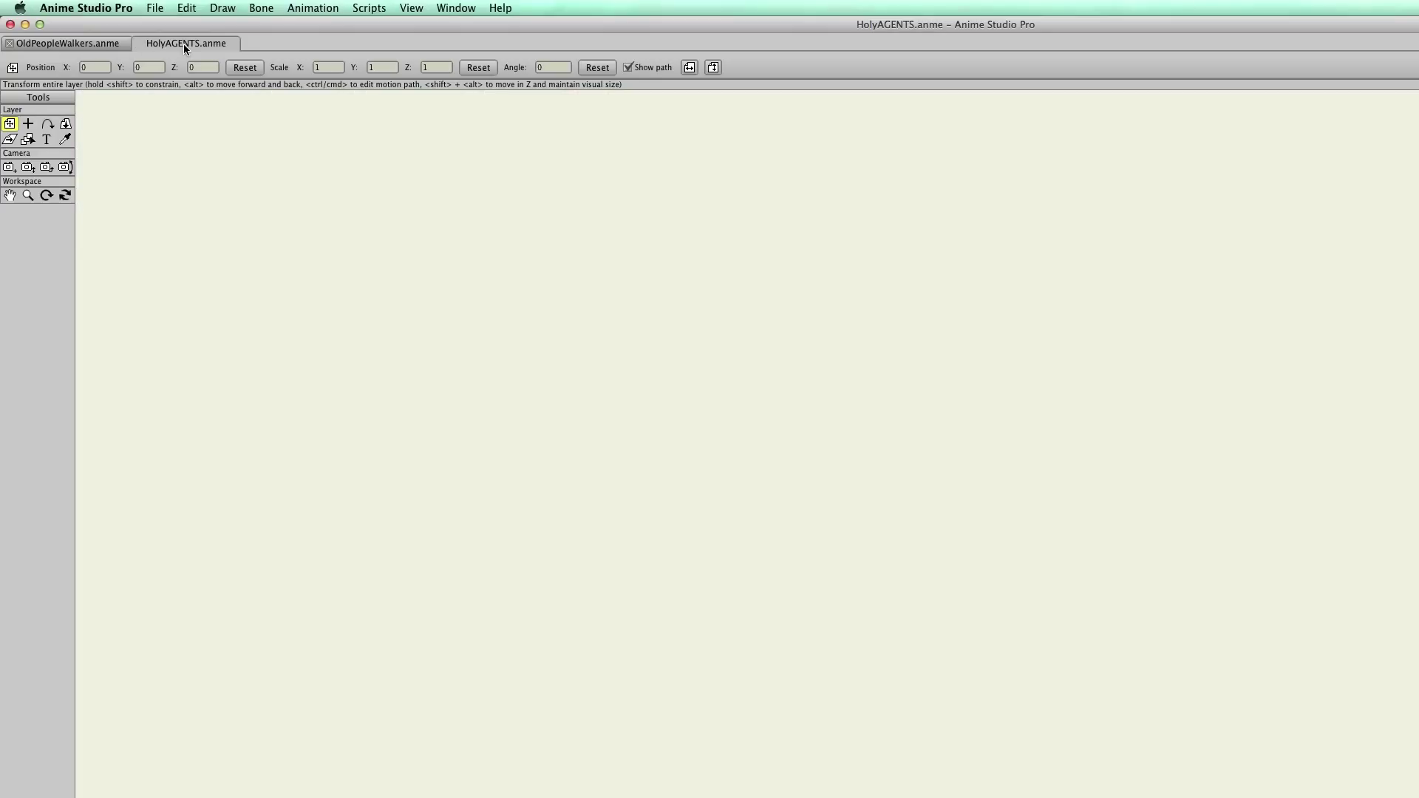
left_click(184, 43)
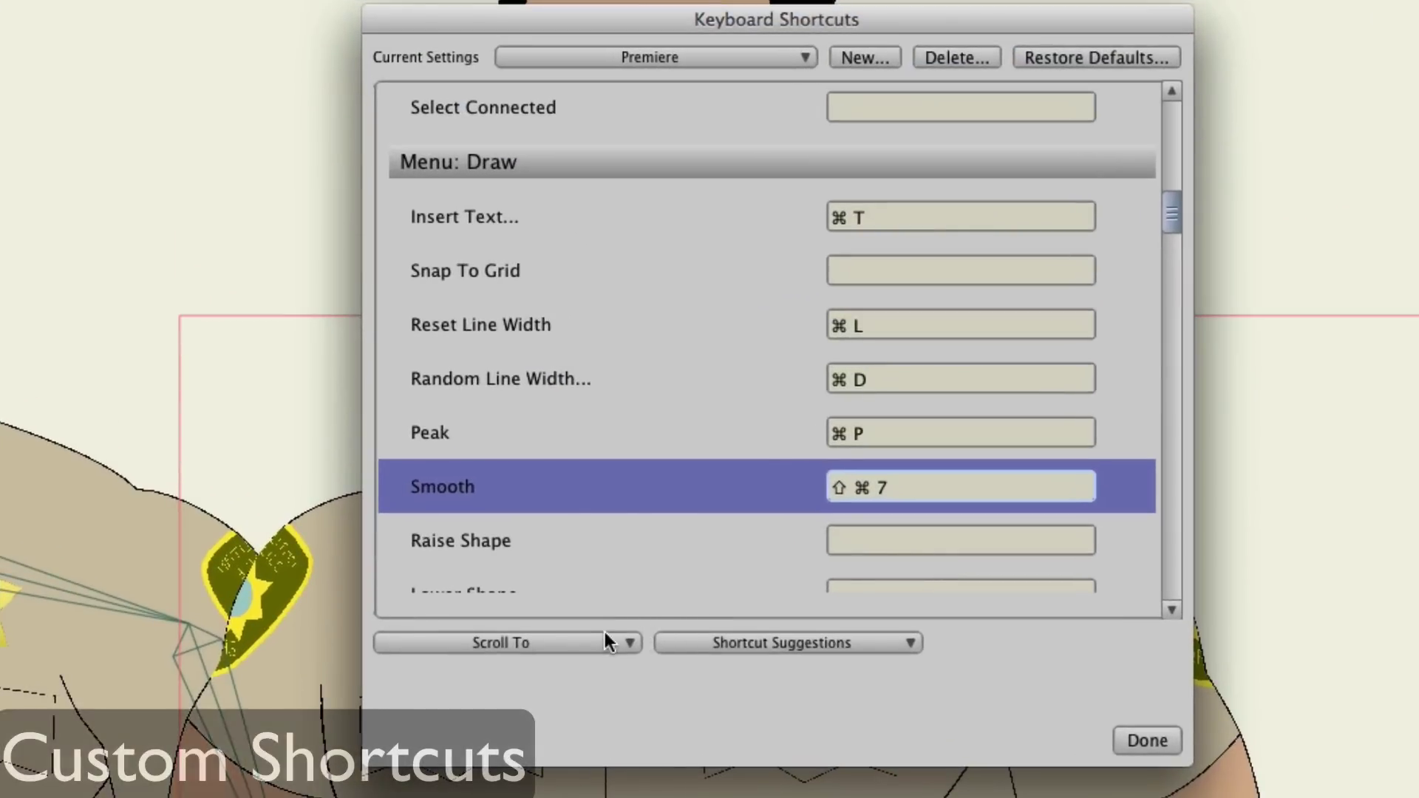
Step: Jump to the Bone menu section of the keyboard shortcuts list and look through its commands
left_click(604, 633)
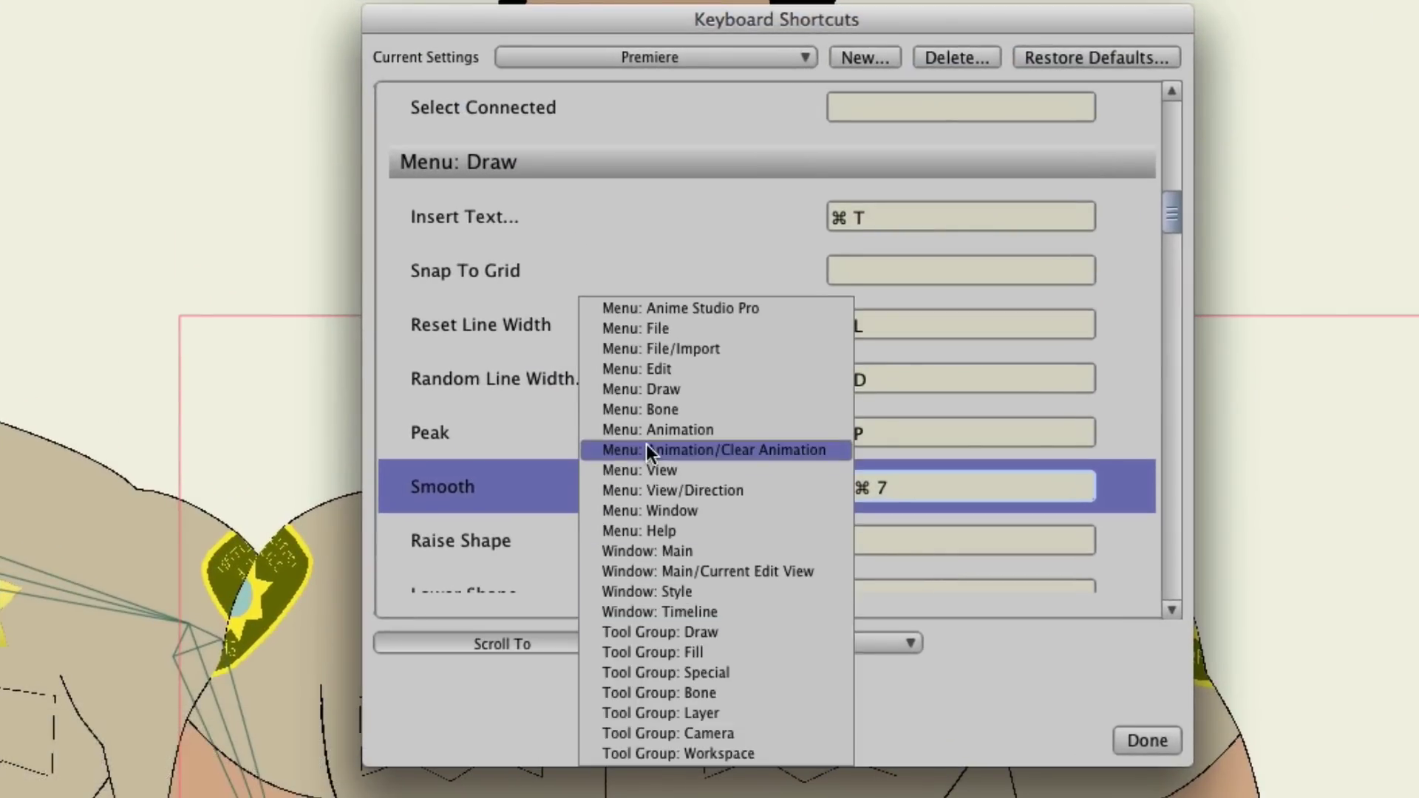
left_click(647, 411)
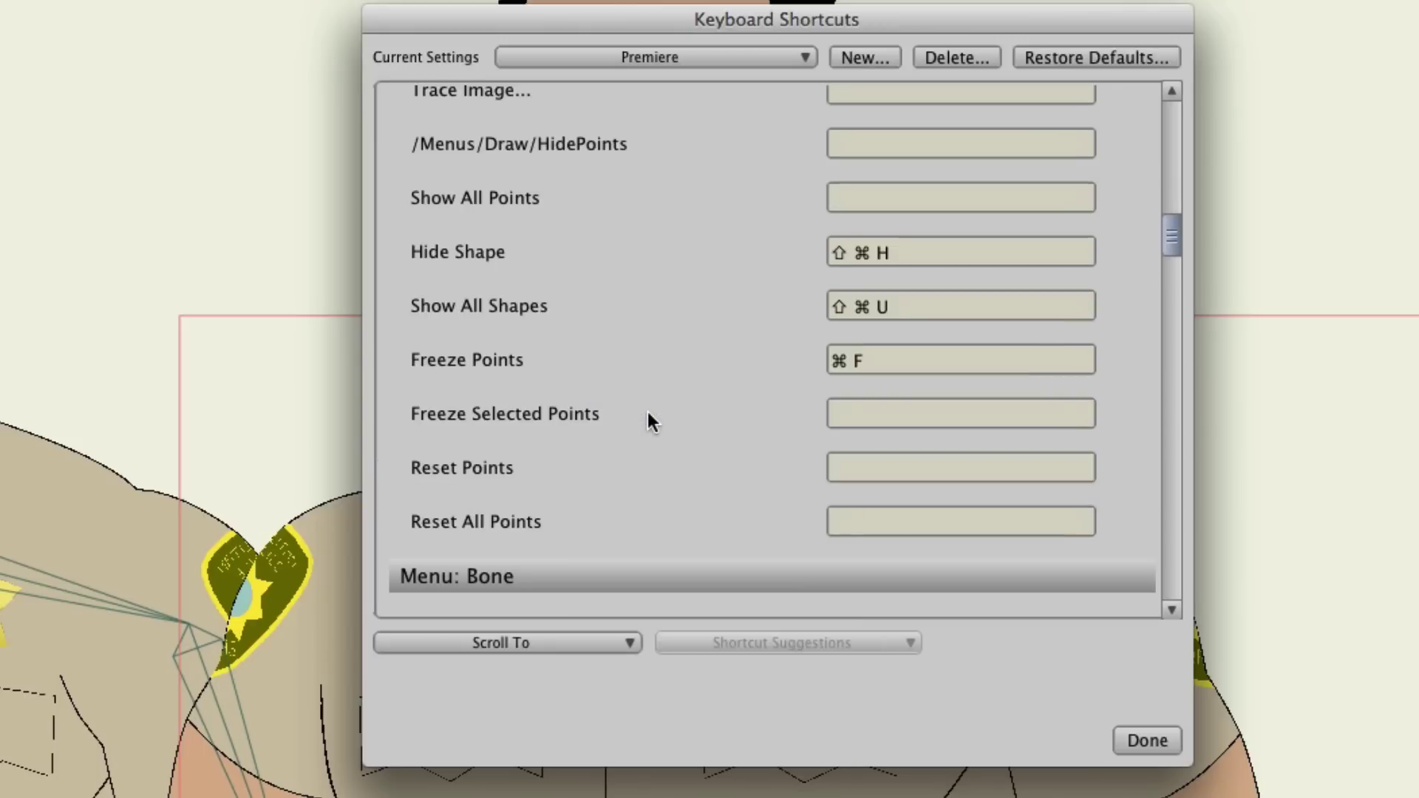
scroll(647, 419, "down", 5)
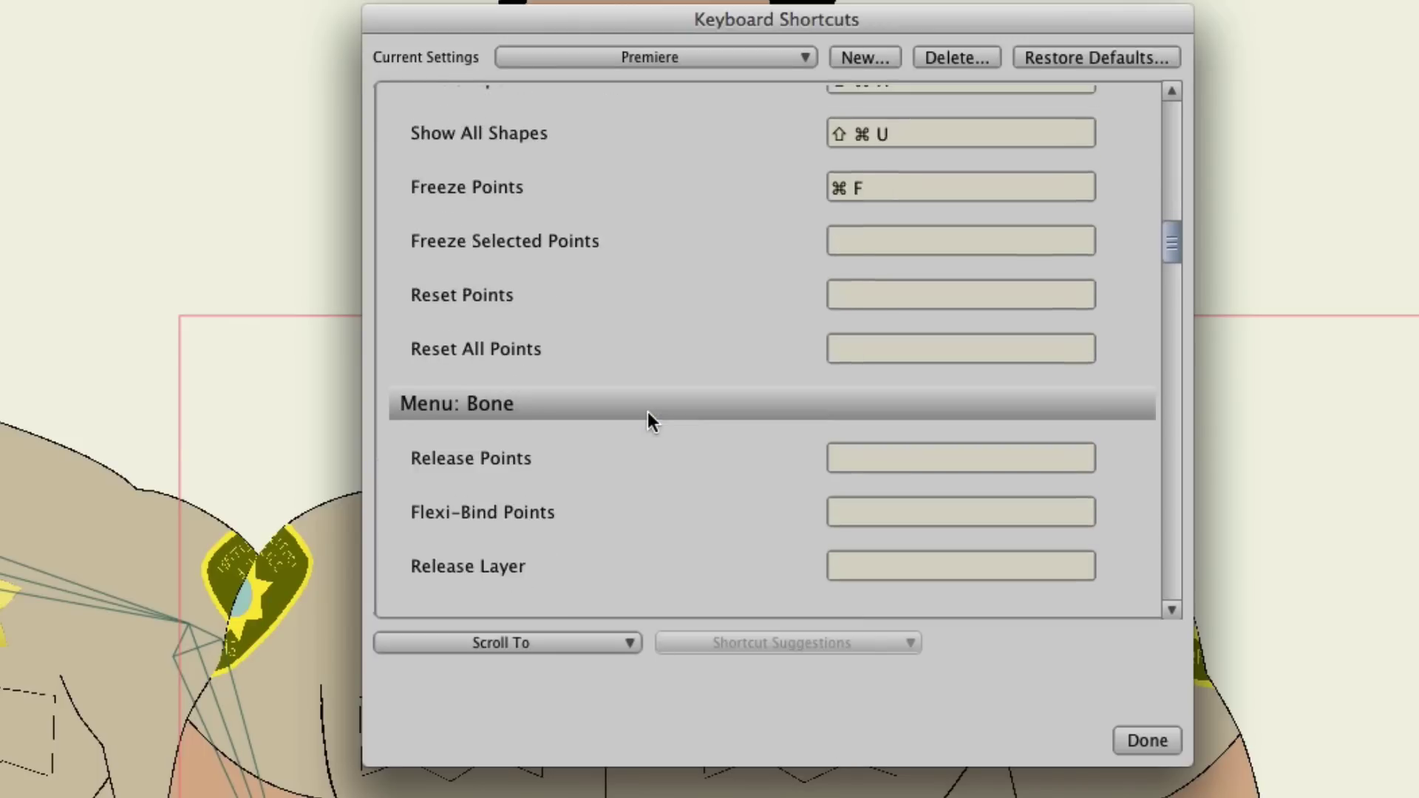
scroll(650, 419, "down", 2)
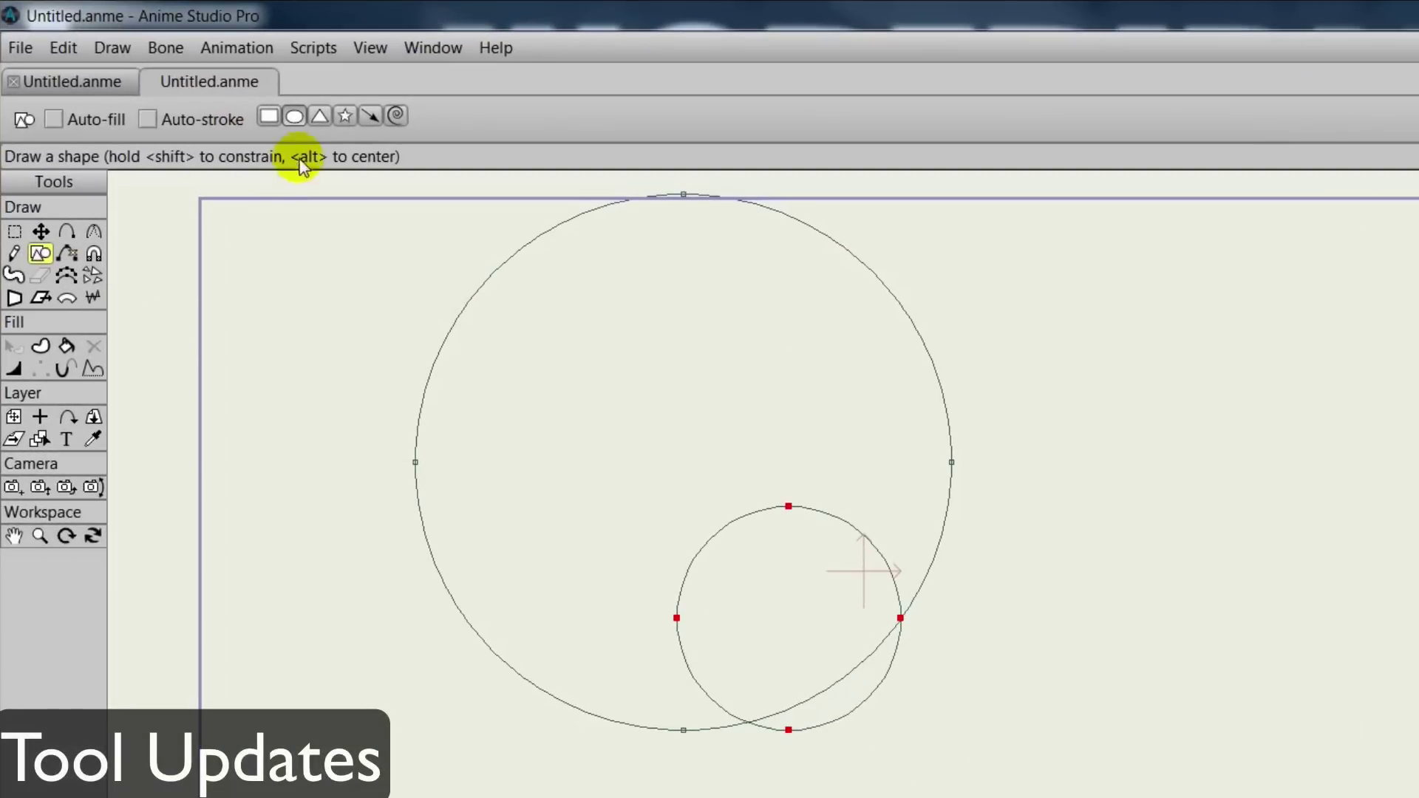
Step: Draw seven unfilled rectangles crossing the large circle's edge: five on its left side, one on its right and one at its bottom
left_click(270, 116)
left_click_drag(851, 345, 1023, 444)
mouse_move(326, 281)
left_mouse_down()
mouse_move(510, 320)
mouse_move(650, 314)
left_mouse_up()
left_click_drag(353, 340, 672, 373)
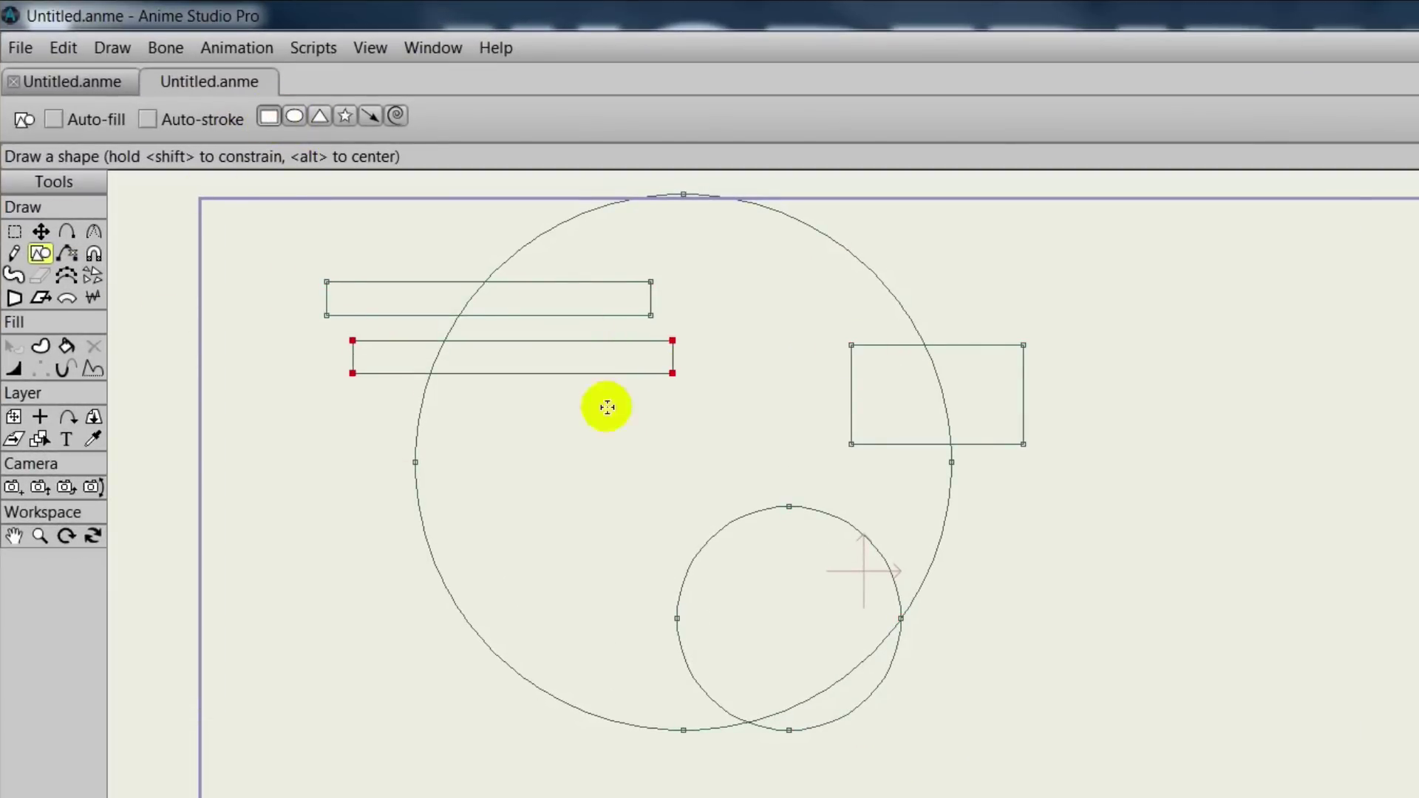
left_click_drag(383, 403, 623, 464)
left_click_drag(369, 573, 618, 604)
mouse_move(416, 633)
left_mouse_down()
mouse_move(574, 662)
mouse_move(643, 657)
mouse_move(634, 764)
mouse_move(652, 797)
left_mouse_up()
Step: Paint the large circle's central region with both fill and stroke, and delete the leftover construction outlines by inverting the selection
left_click(66, 345)
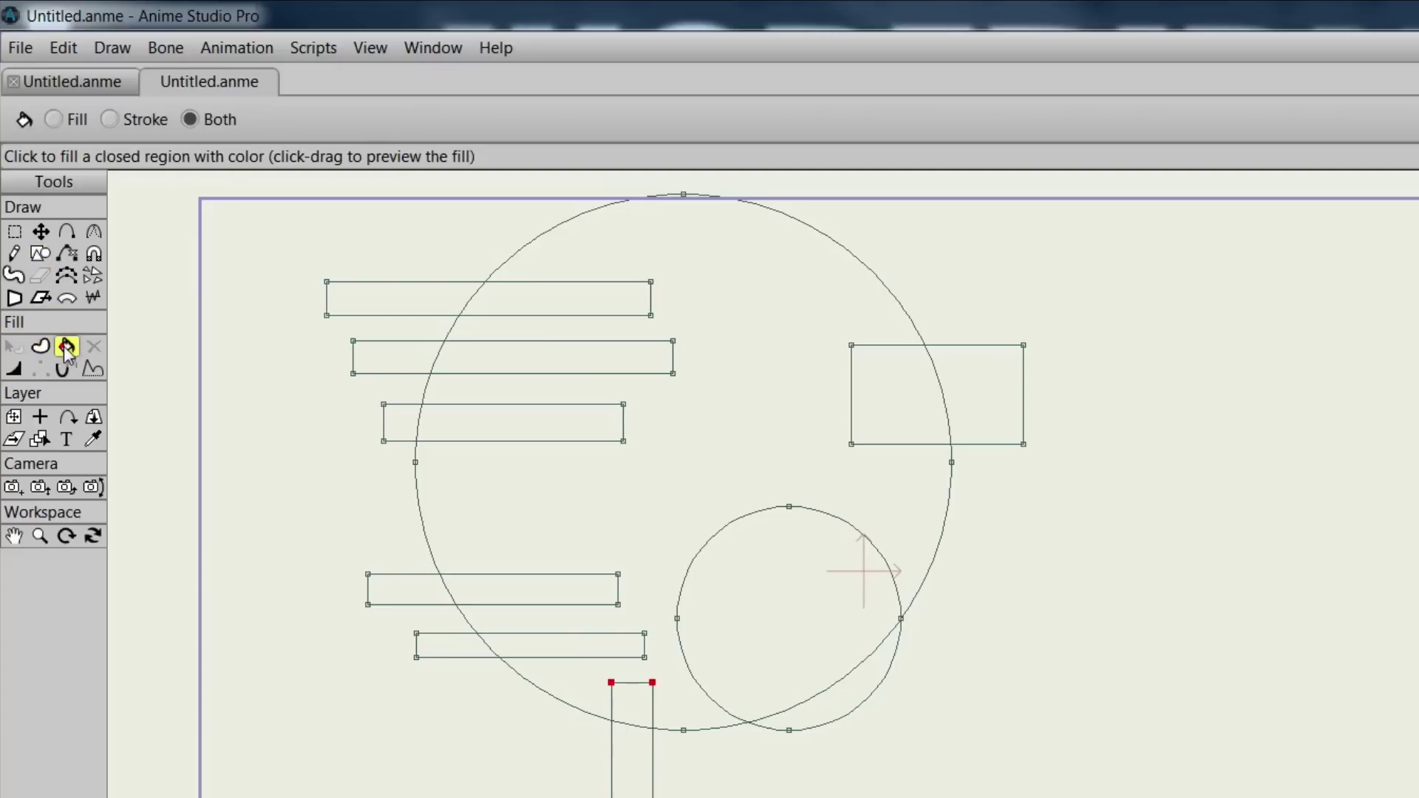
left_click(754, 419)
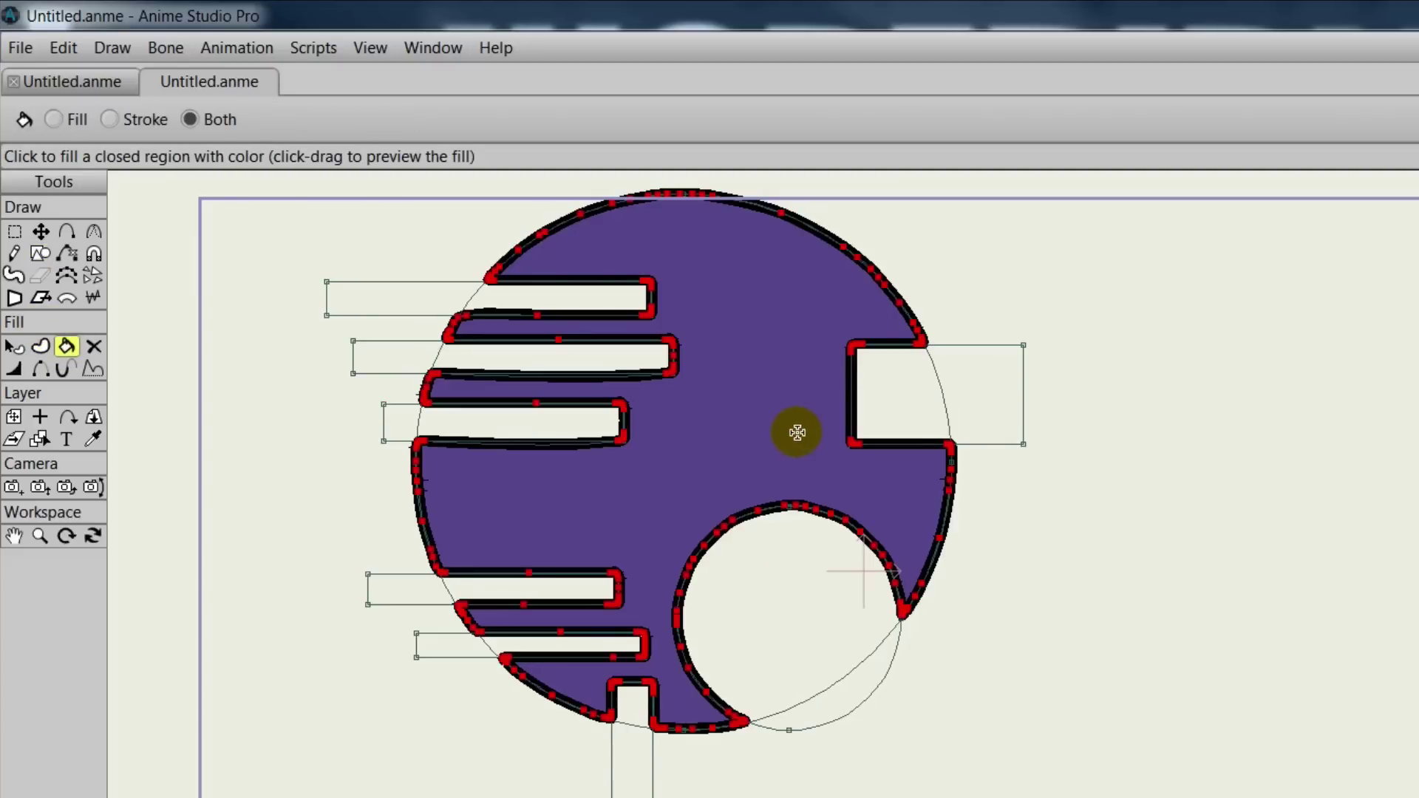
left_click(60, 46)
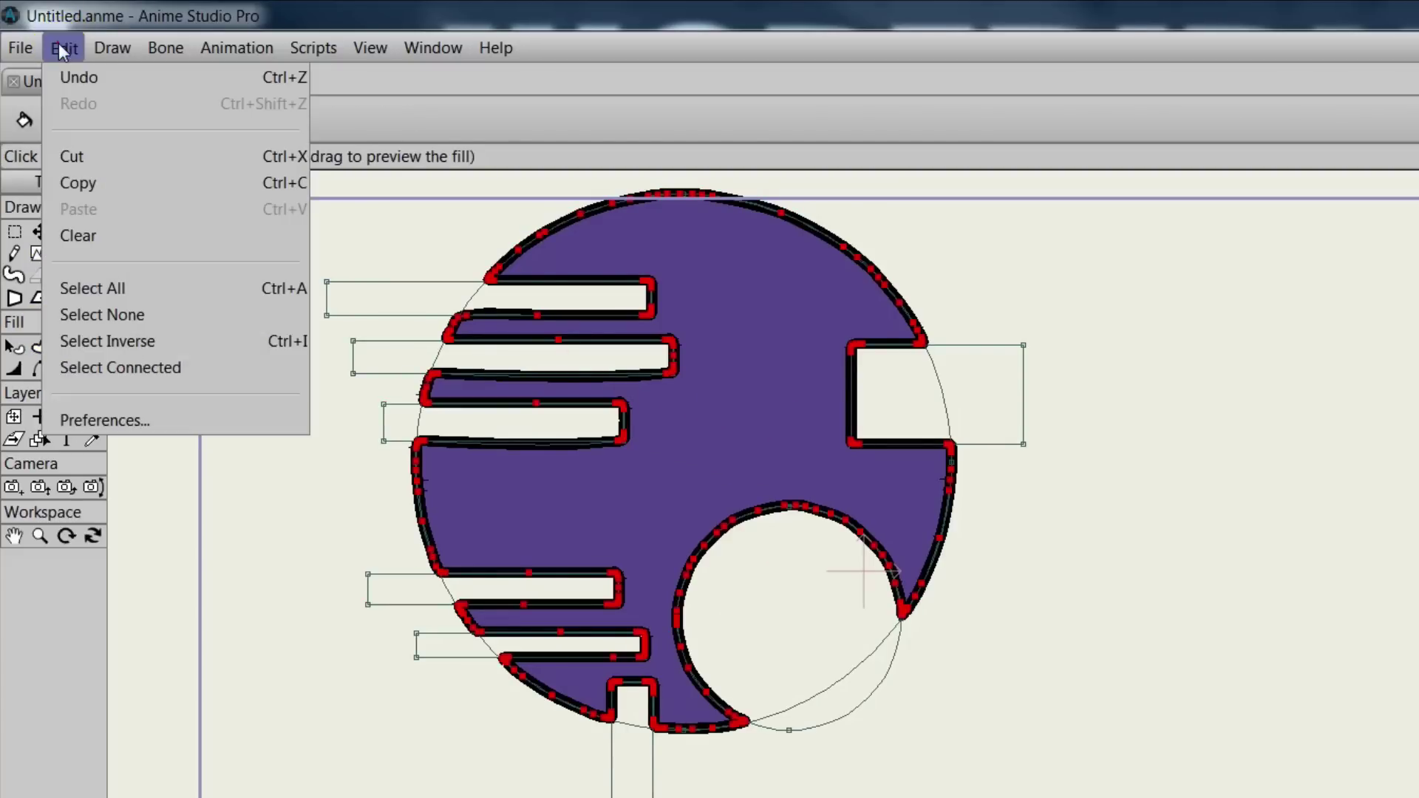
left_click(103, 341)
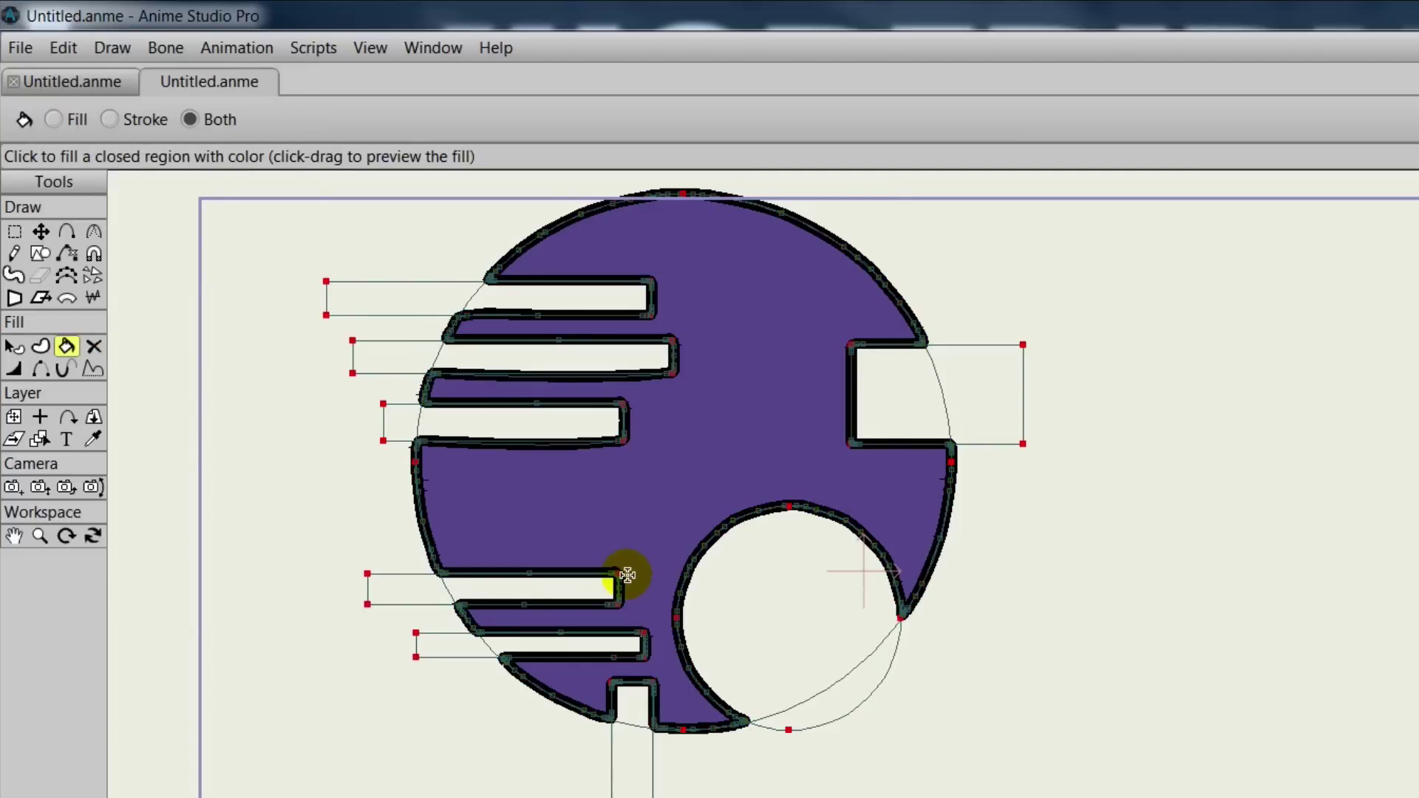
key("Delete")
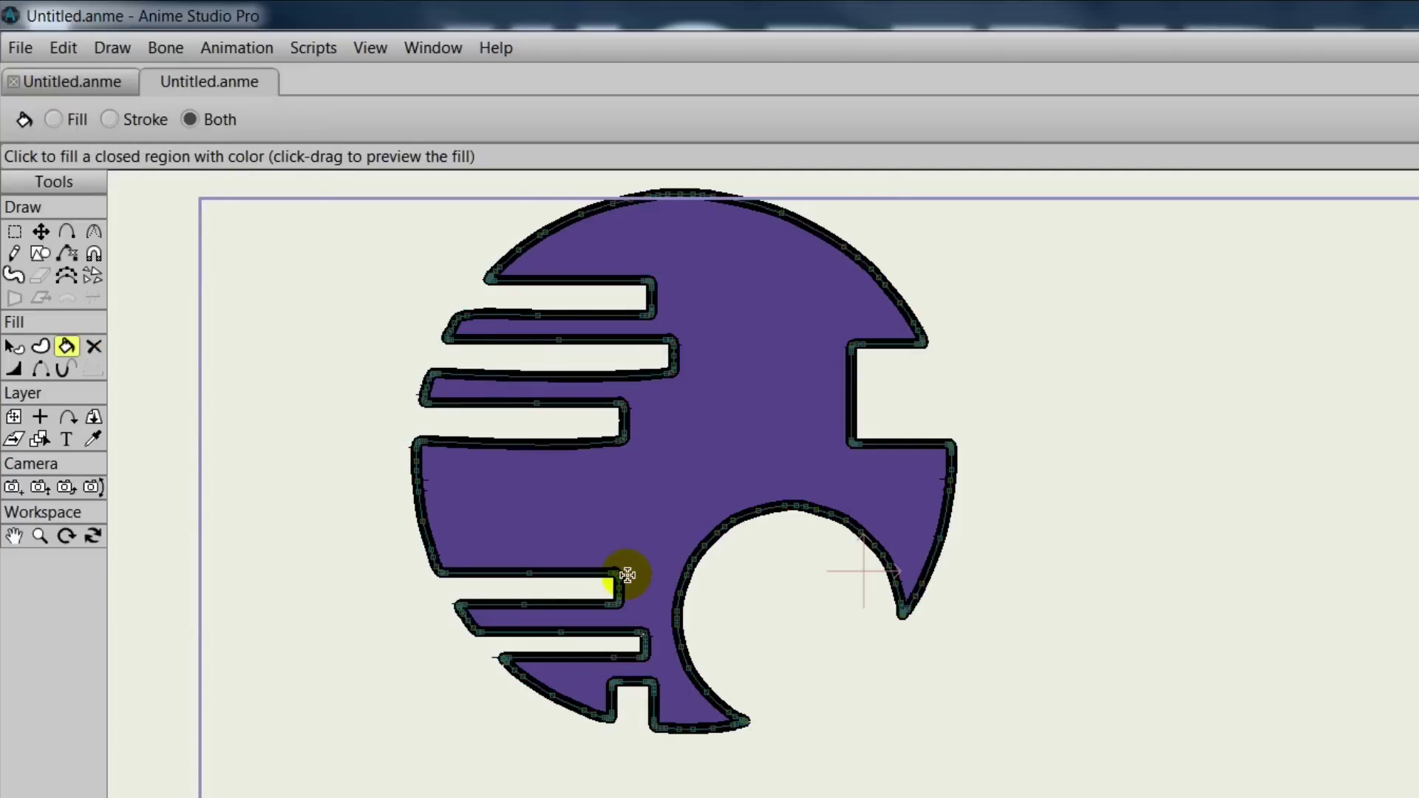
Step: Try moving a single point on the edge of the filled shape's circular cutout
left_click(41, 231)
mouse_move(735, 434)
left_mouse_down()
mouse_move(760, 475)
mouse_move(743, 456)
left_mouse_up()
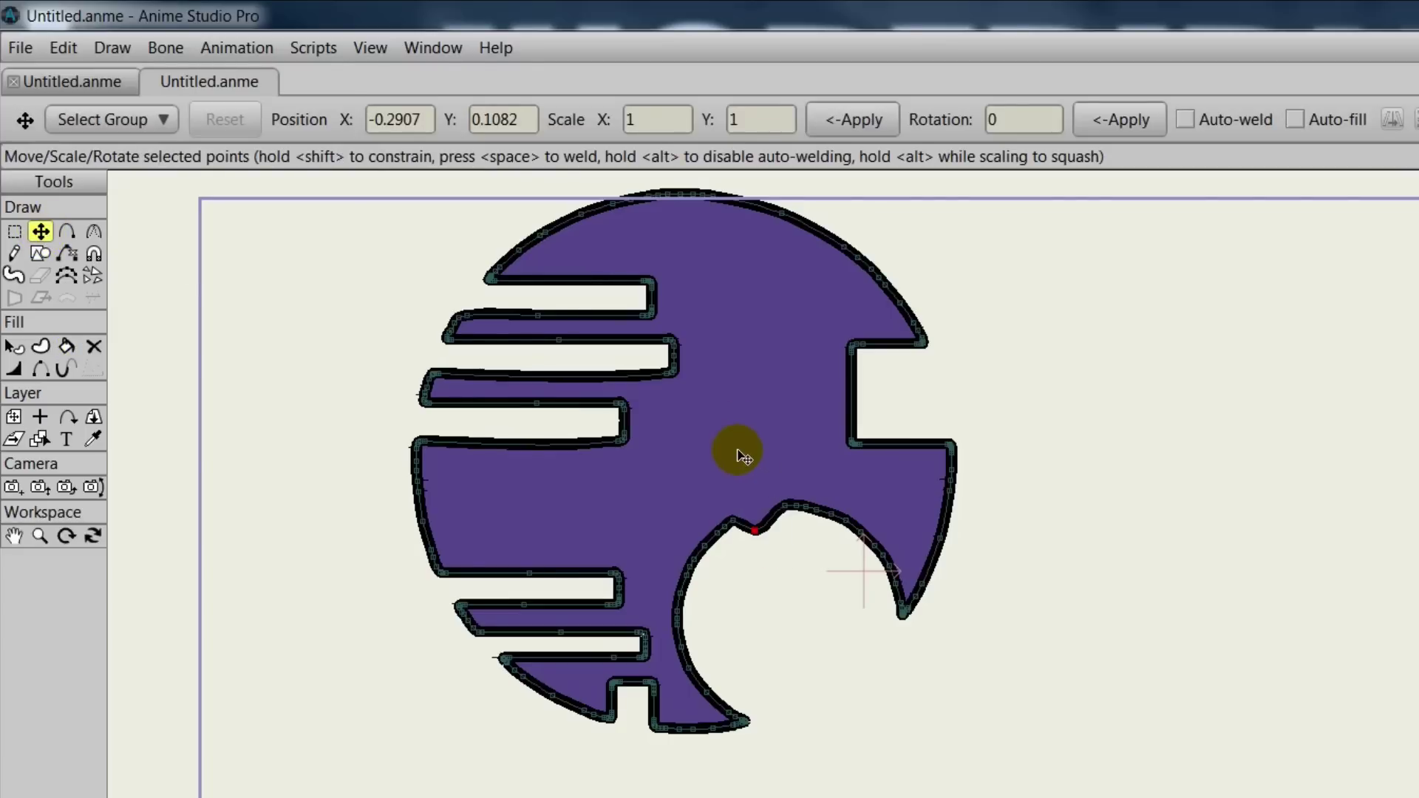
key("ctrl+z")
Step: Select all points of the filled shape and move the whole shape down and to the right
key("ctrl+a")
left_click_drag(753, 399, 855, 506)
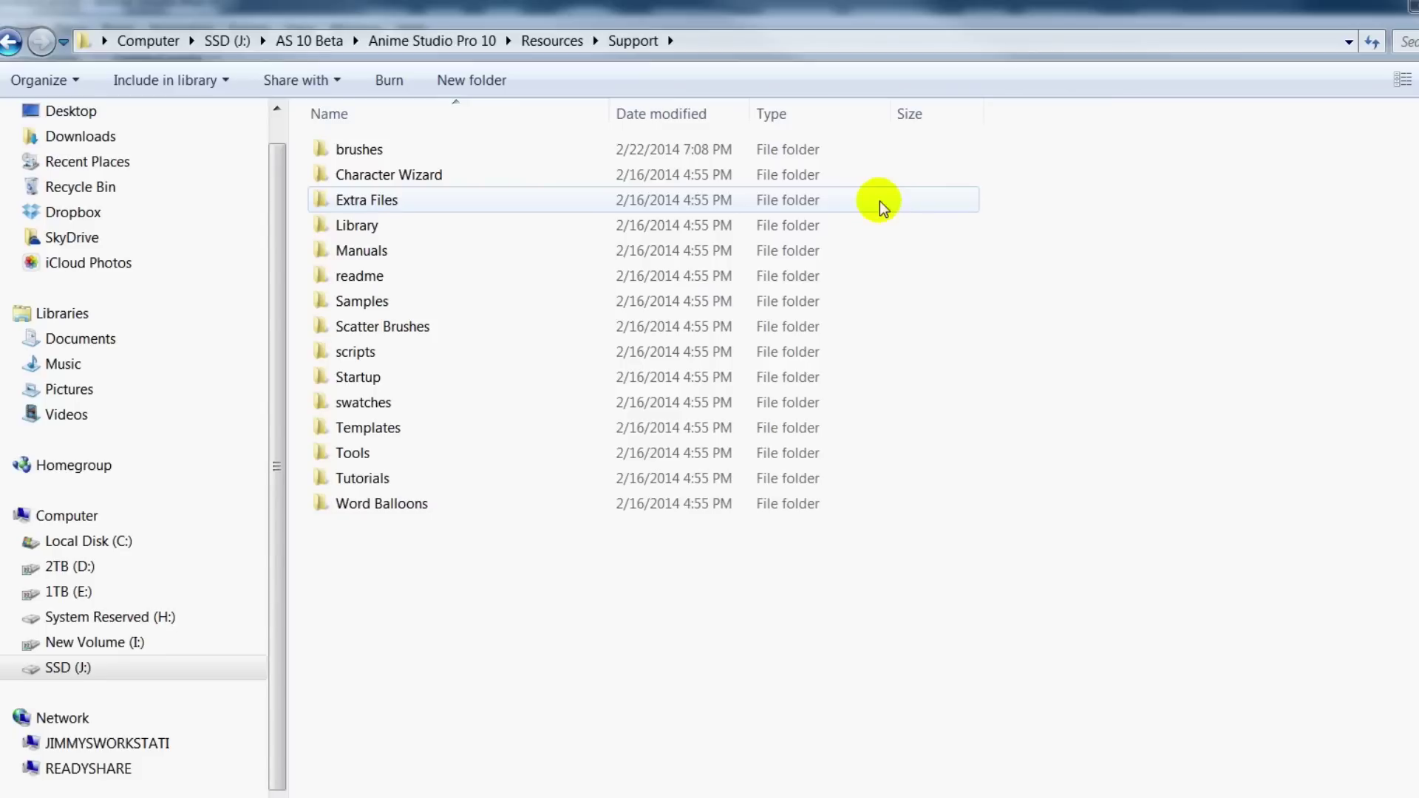
Step: Browse into the Brush002 folder inside the Support brushes folder and examine the 2.png brush image
double_click(359, 148)
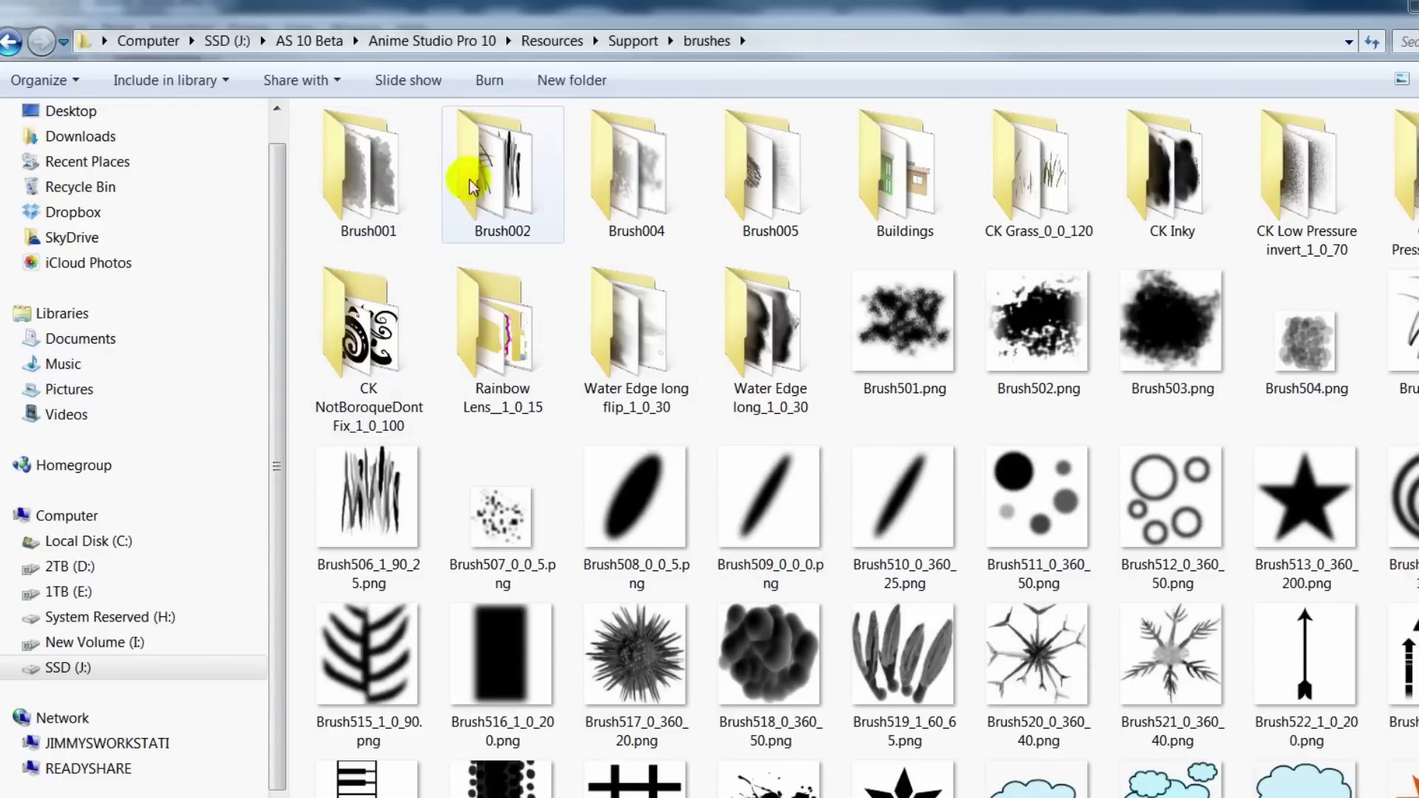
double_click(493, 177)
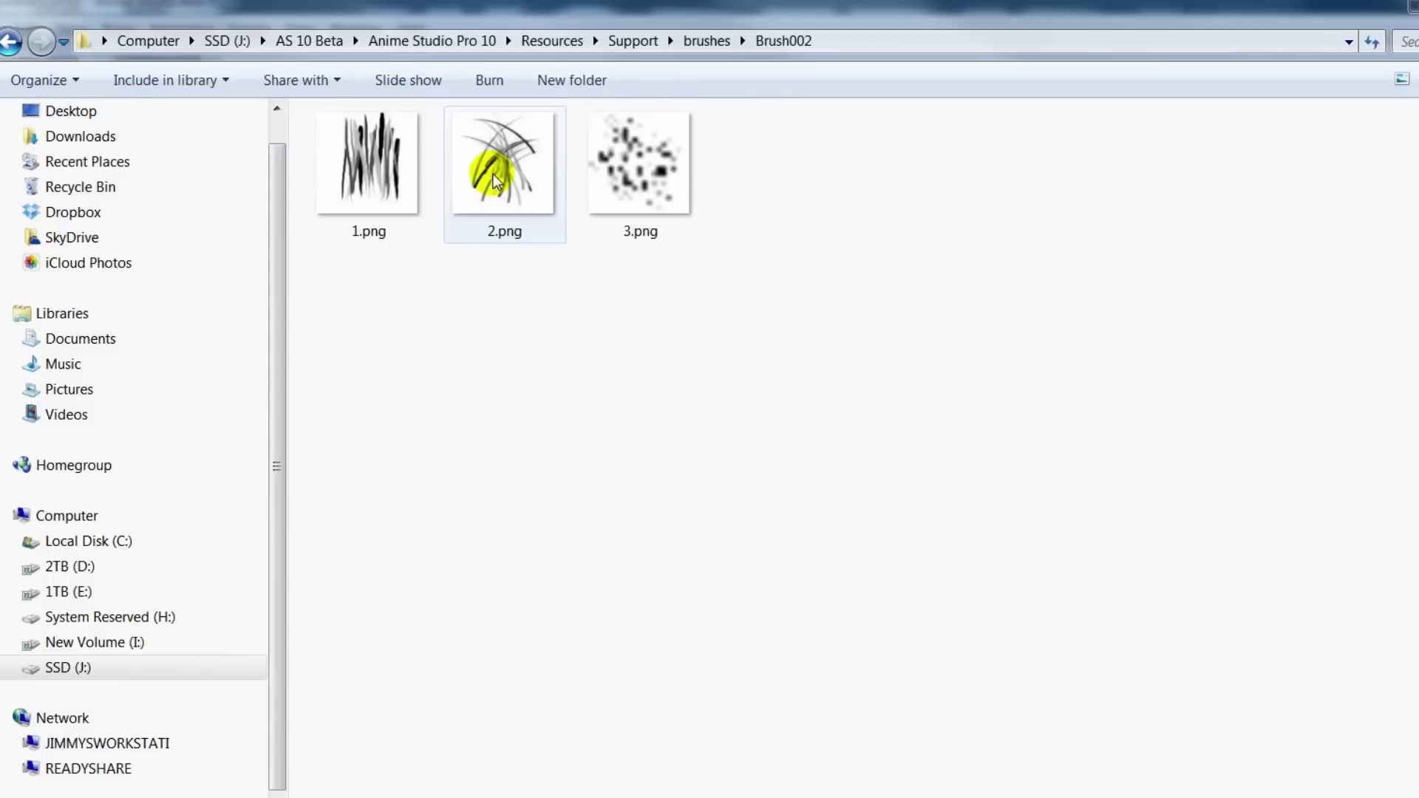
left_click(492, 165)
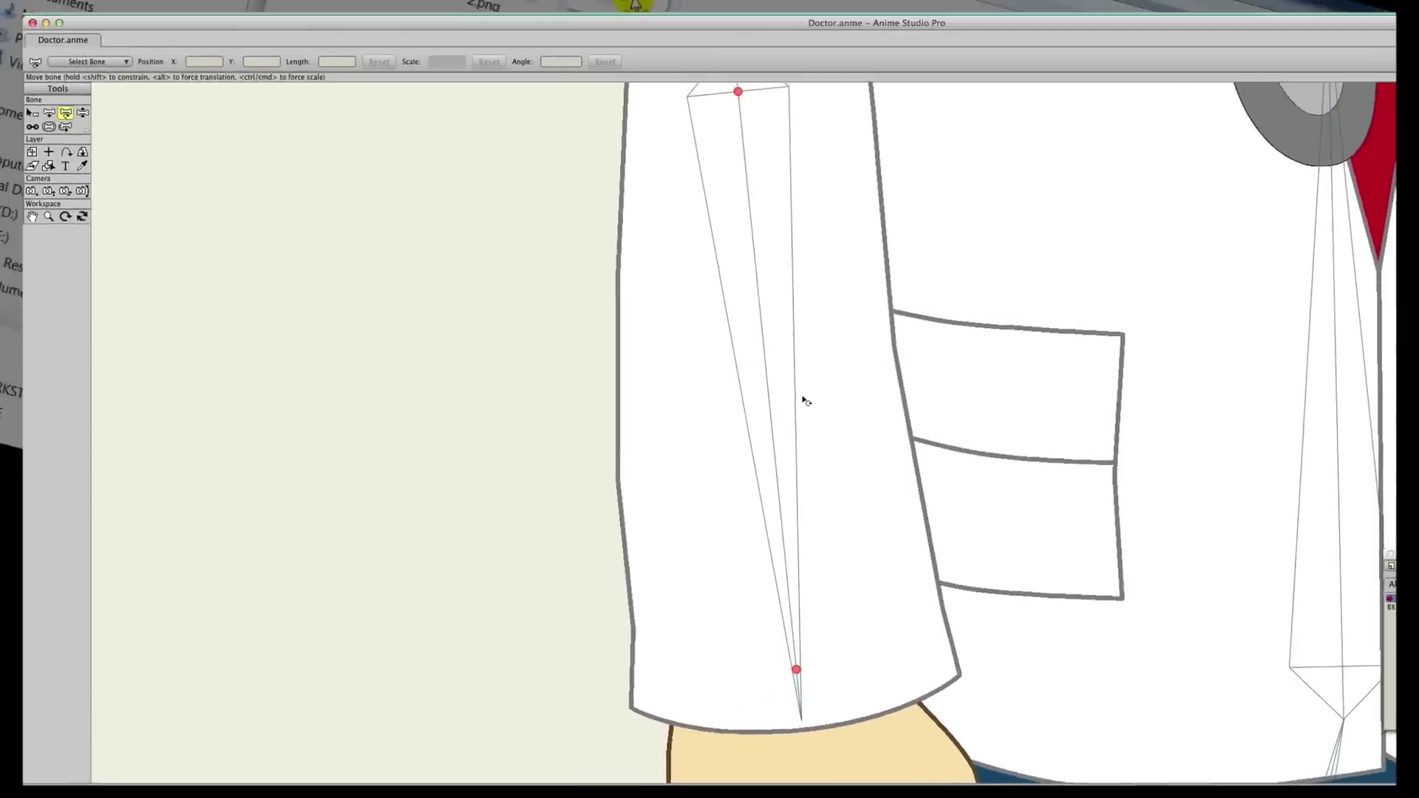
Step: Select the arm bone in the doctor's sleeve and adjust the positions of its tip and base with Transform Bone
left_click_drag(786, 437, 745, 446)
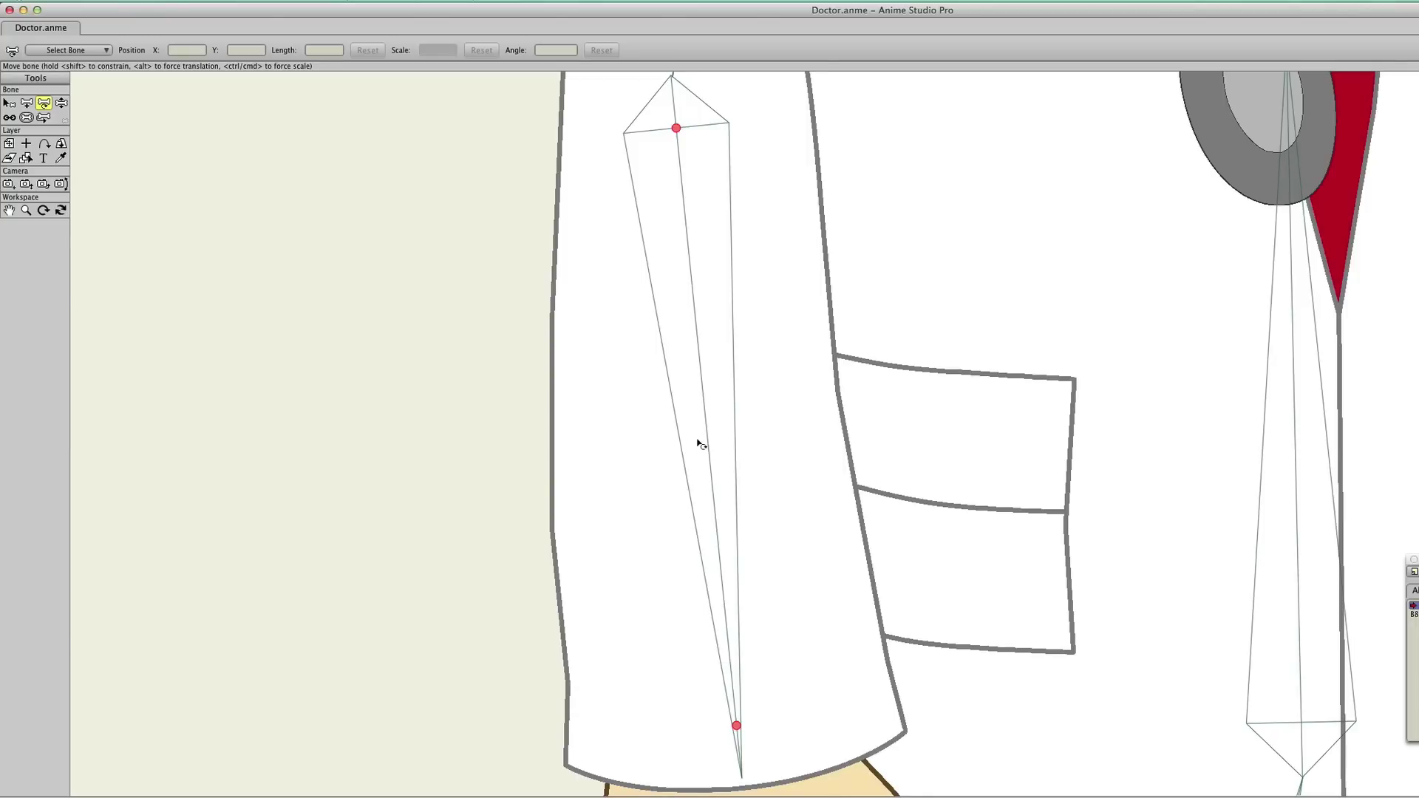
left_click(742, 394)
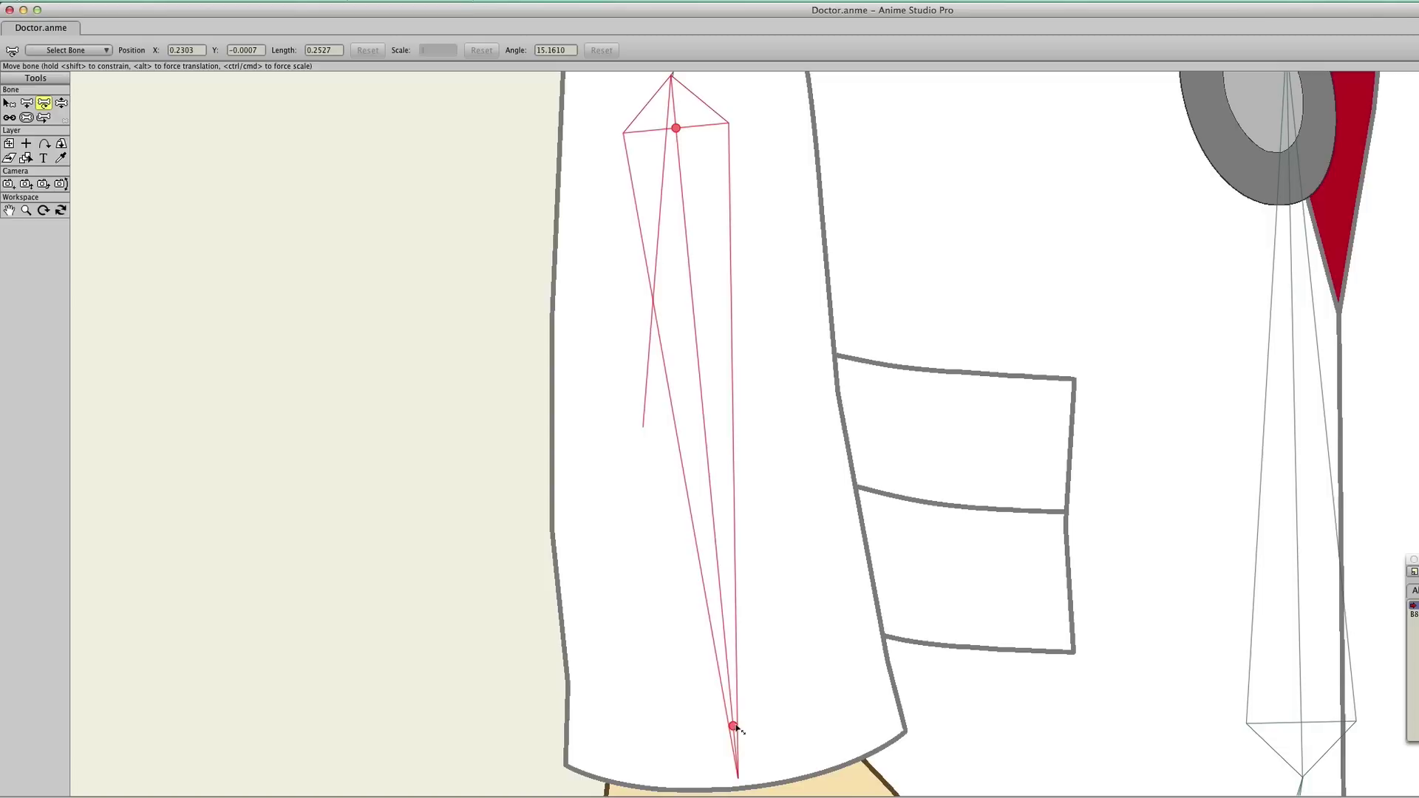
mouse_move(737, 729)
left_mouse_down()
mouse_move(690, 386)
mouse_move(728, 729)
left_mouse_up()
mouse_move(680, 131)
left_mouse_down()
mouse_move(699, 197)
mouse_move(674, 148)
mouse_move(600, 209)
mouse_move(763, 262)
mouse_move(716, 121)
mouse_move(637, 200)
mouse_move(782, 210)
mouse_move(694, 133)
mouse_move(675, 137)
left_mouse_up()
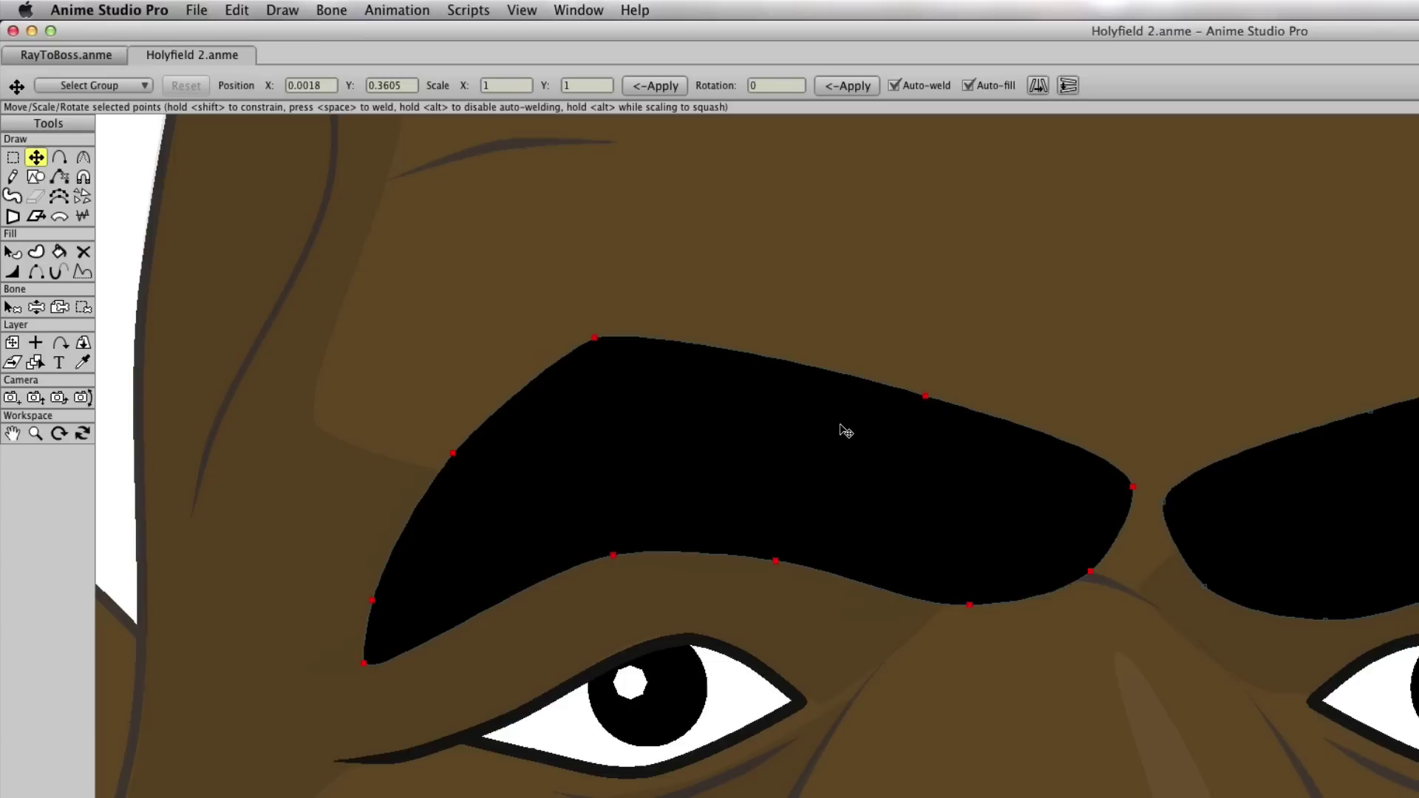
Step: Move the selected black eyebrow on the left of the face and rotate it with its transform box
left_click_drag(841, 426, 741, 471)
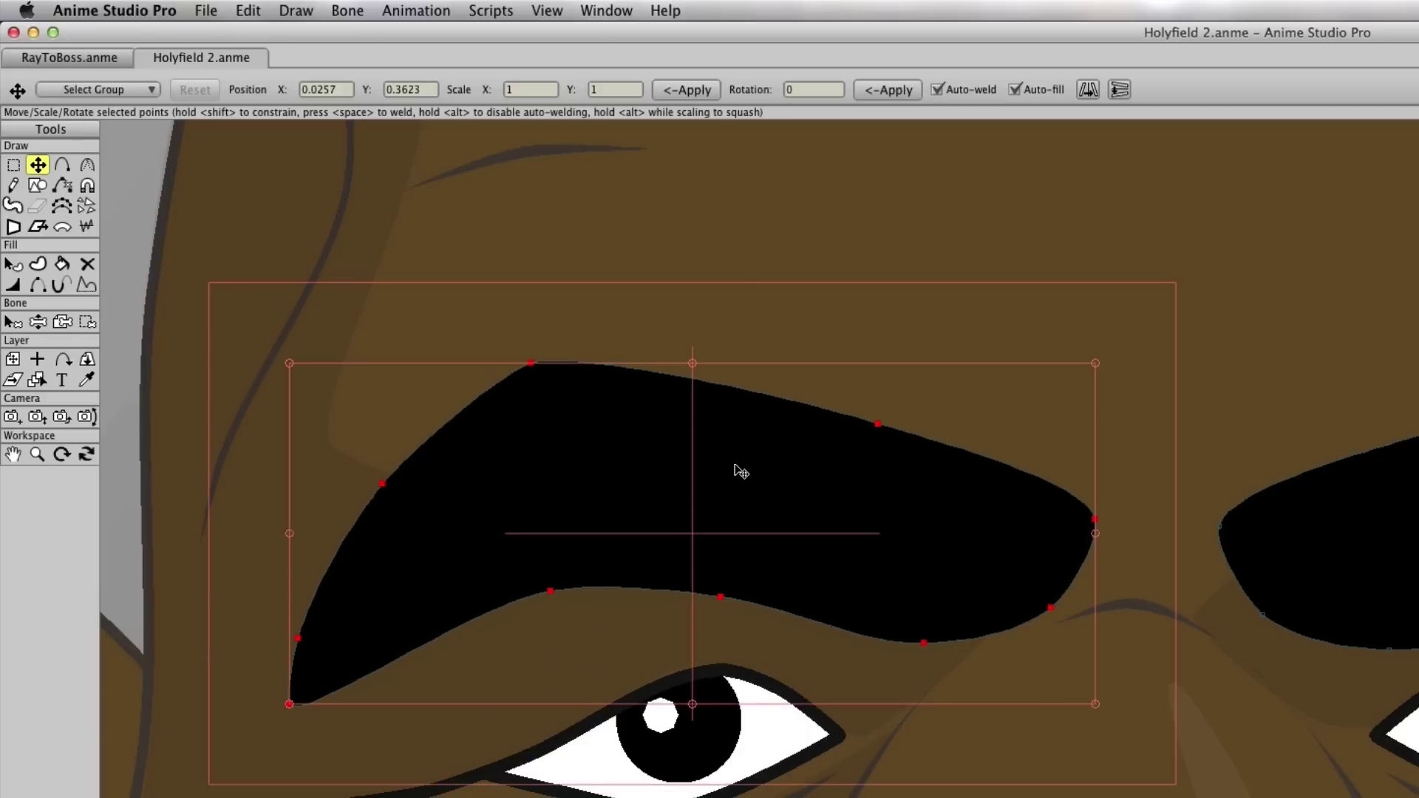
left_click_drag(1107, 403, 1163, 554)
left_click_drag(1138, 612, 1101, 544)
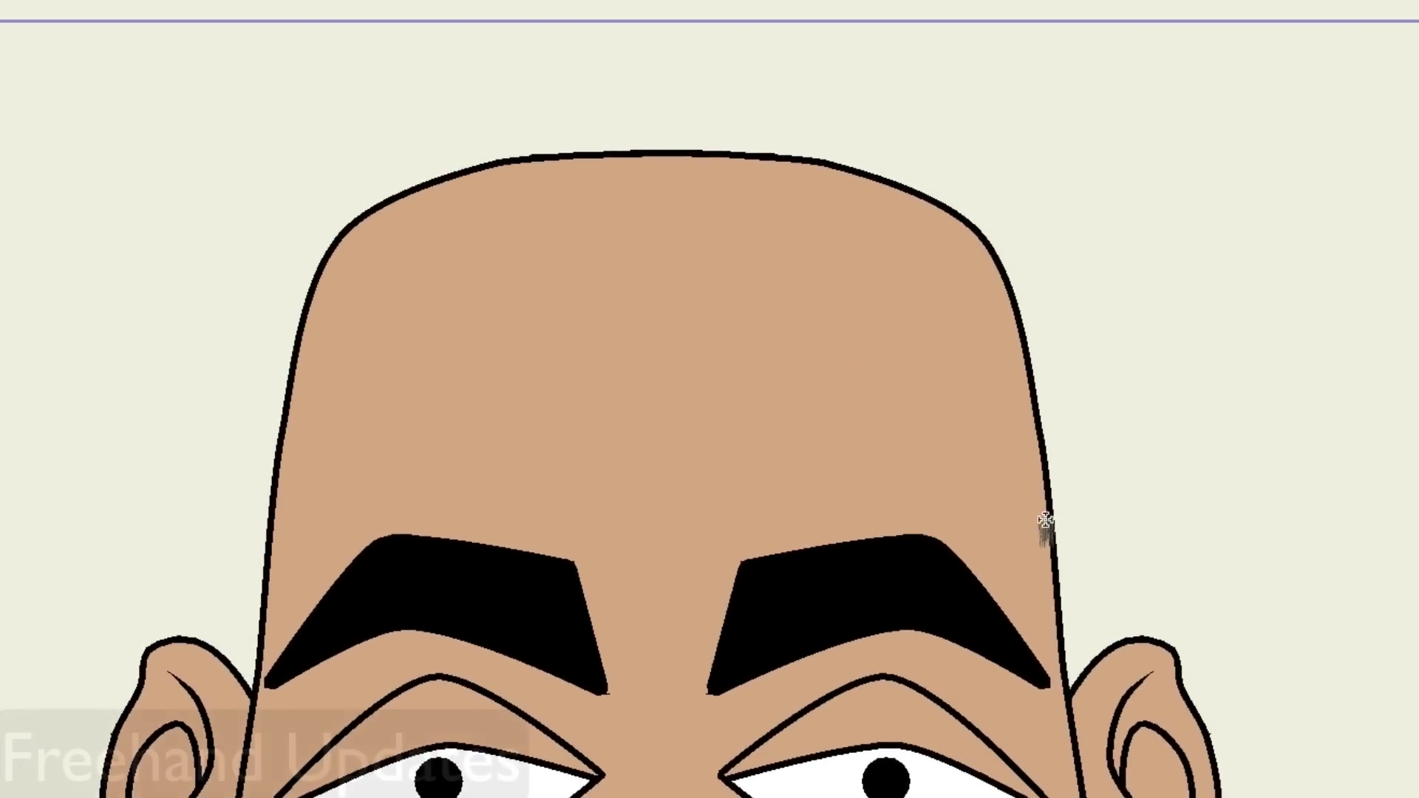
mouse_move(1045, 523)
left_mouse_down()
mouse_move(1040, 427)
mouse_move(1005, 355)
mouse_move(1003, 212)
mouse_move(916, 131)
mouse_move(772, 66)
mouse_move(331, 122)
mouse_move(238, 314)
mouse_move(239, 506)
mouse_move(310, 451)
mouse_move(373, 328)
mouse_move(725, 331)
mouse_move(872, 353)
mouse_move(990, 462)
mouse_move(1049, 541)
left_mouse_up()
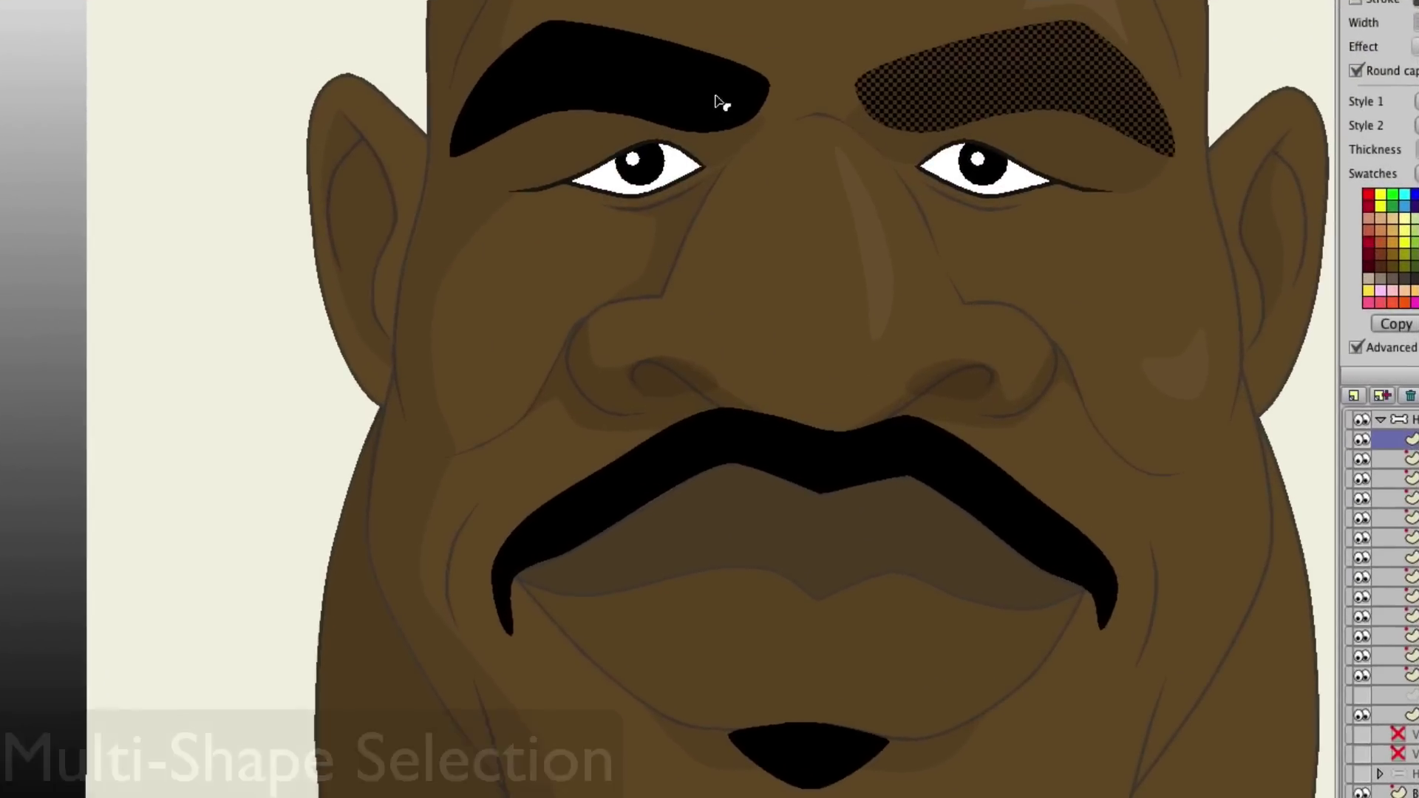
Step: Extend the shape selection to both eyebrows and the goatee, and recolour them together with a grey fill
left_click(701, 95, "shift")
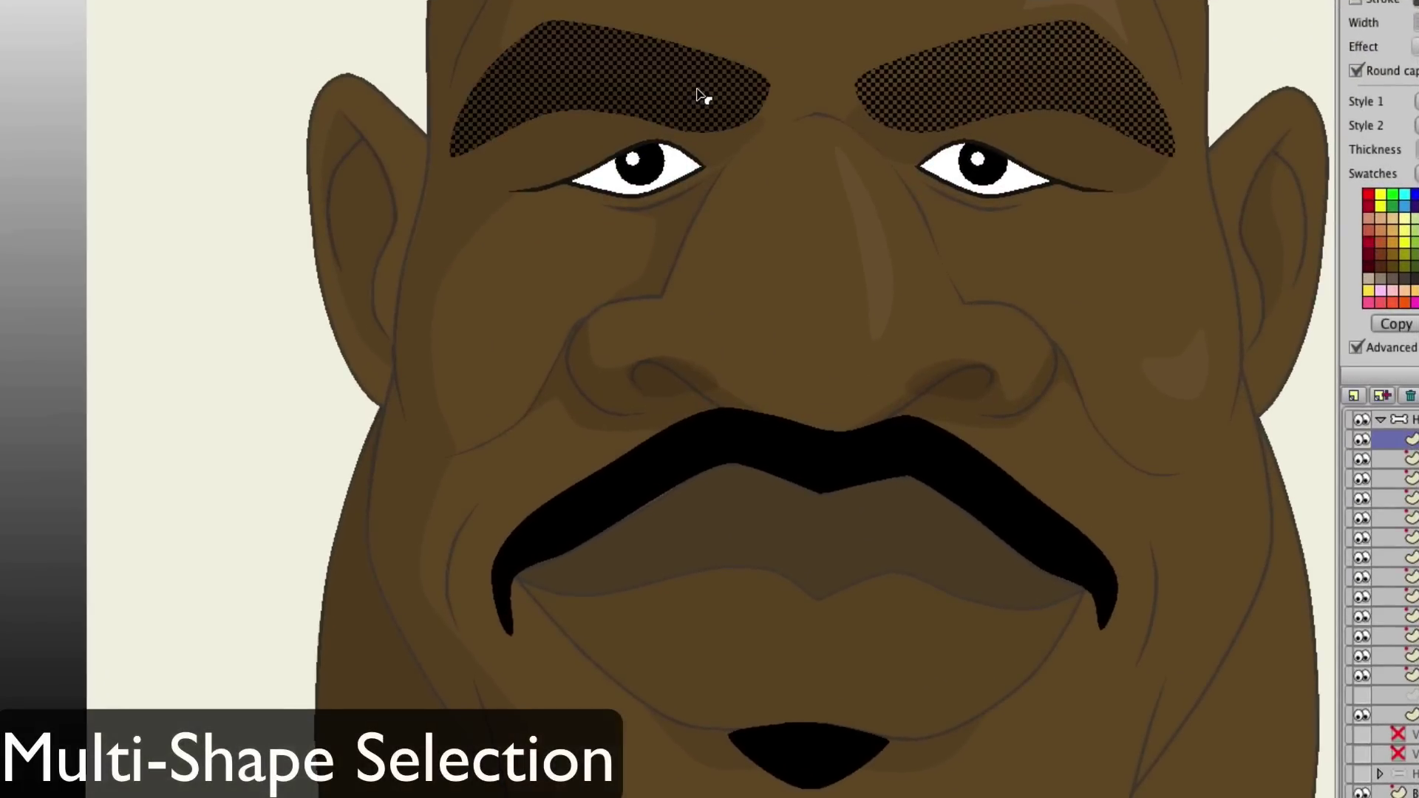
left_click(824, 460, "shift")
left_click(819, 743, "shift")
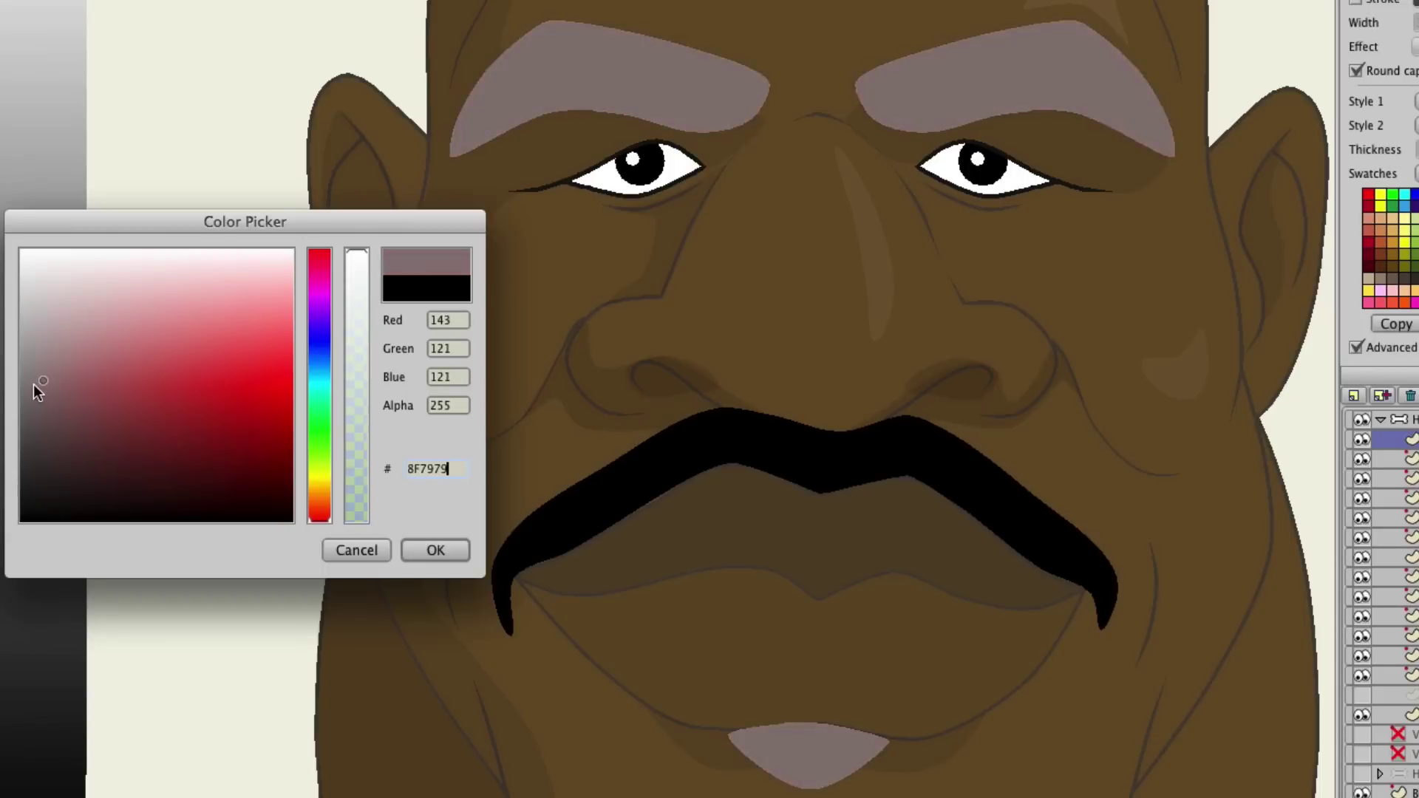
left_click_drag(33, 384, 19, 411)
key("Return")
left_click_drag(132, 400, 156, 652)
left_click_drag(161, 460, 177, 241)
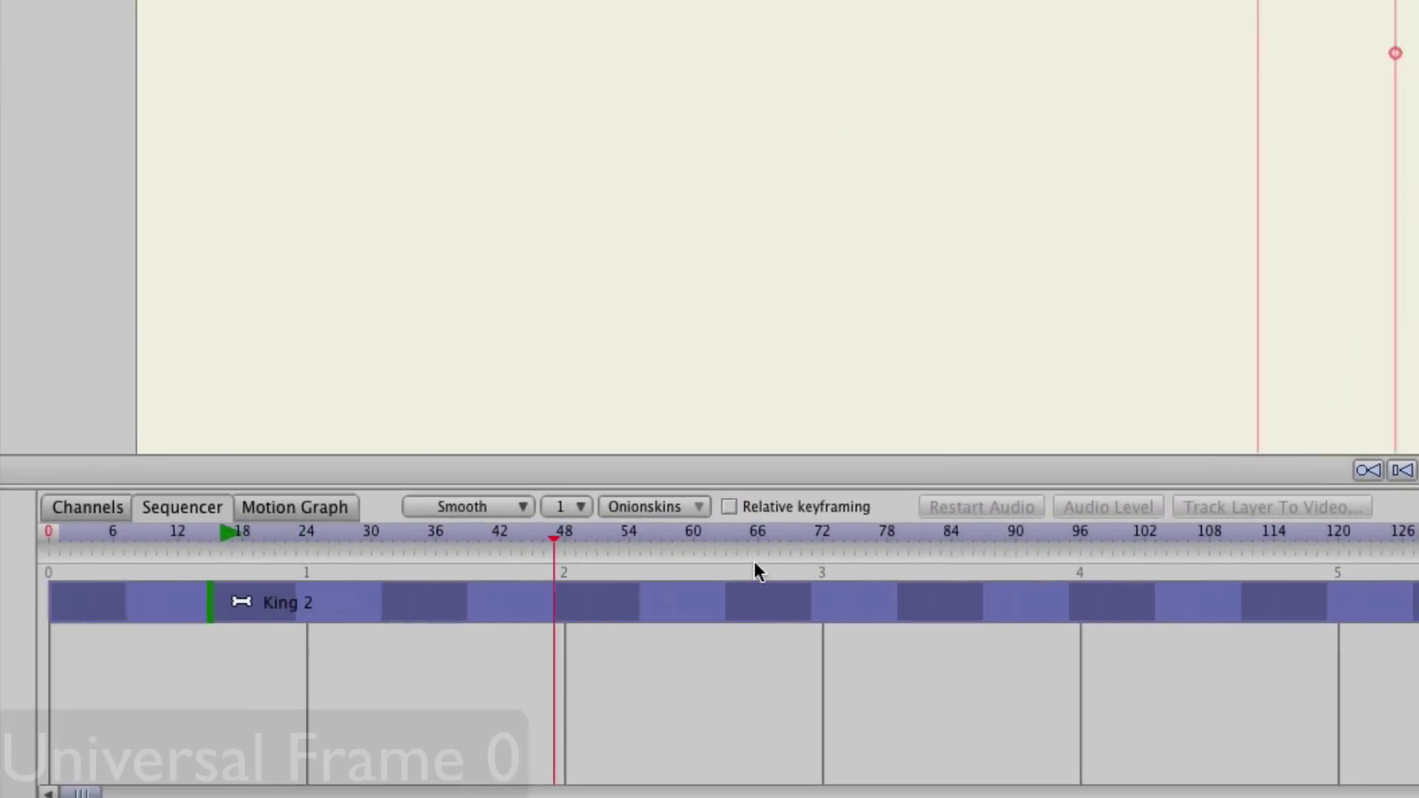
Step: Shift the King 2 track along the Sequencer timeline and expand the King 2 bone layer
left_click_drag(754, 561, 637, 580)
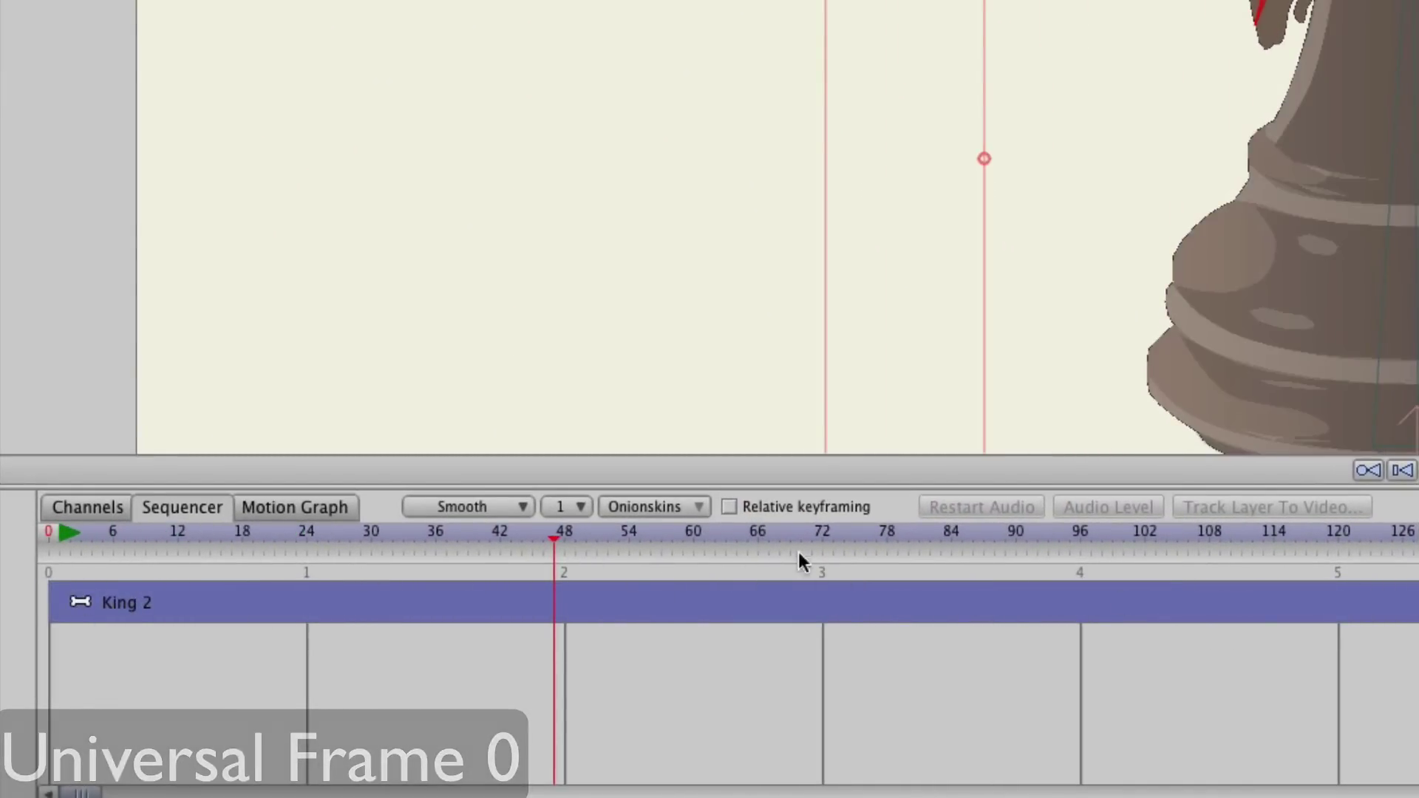
left_click_drag(1273, 621, 265, 604)
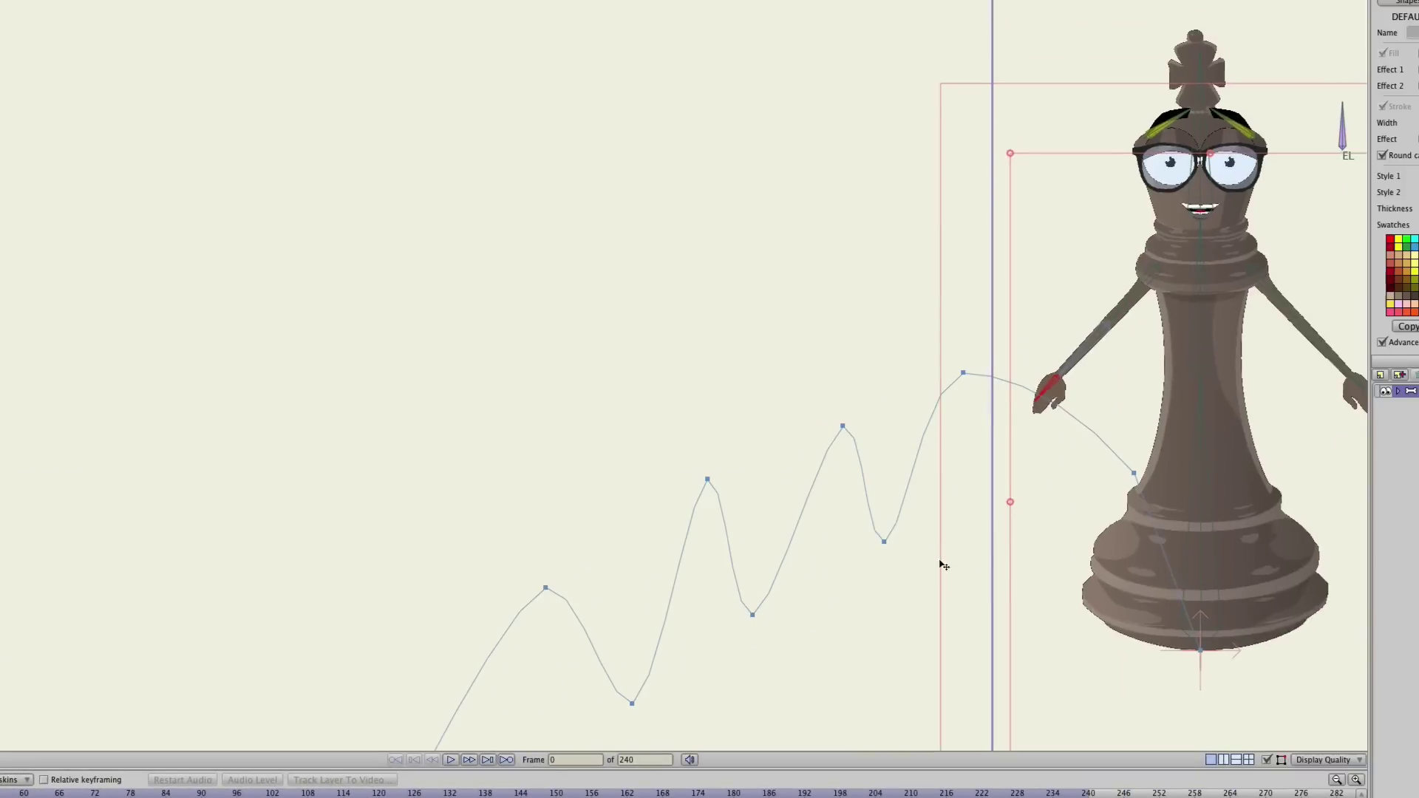
left_click_drag(999, 631, 423, 639)
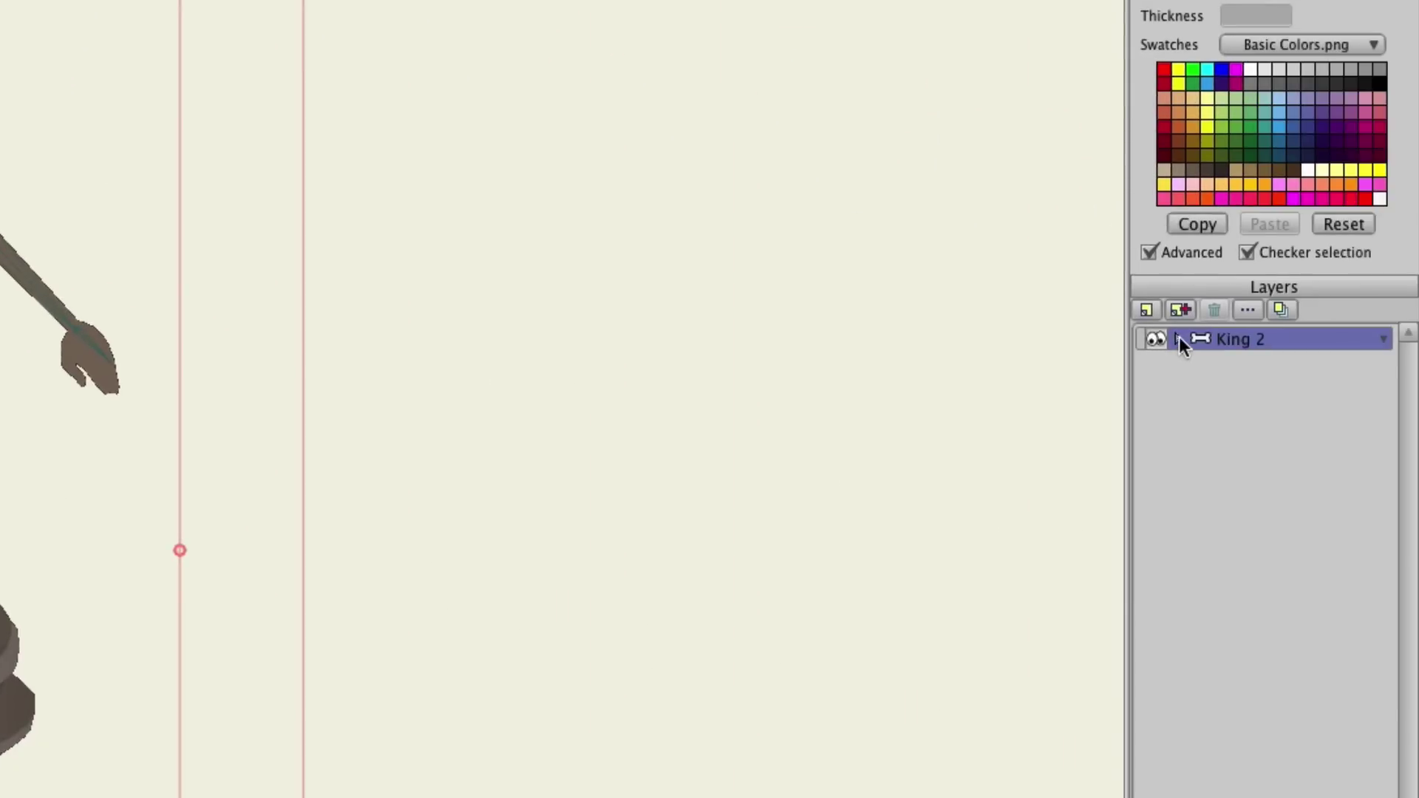
left_click(1177, 338)
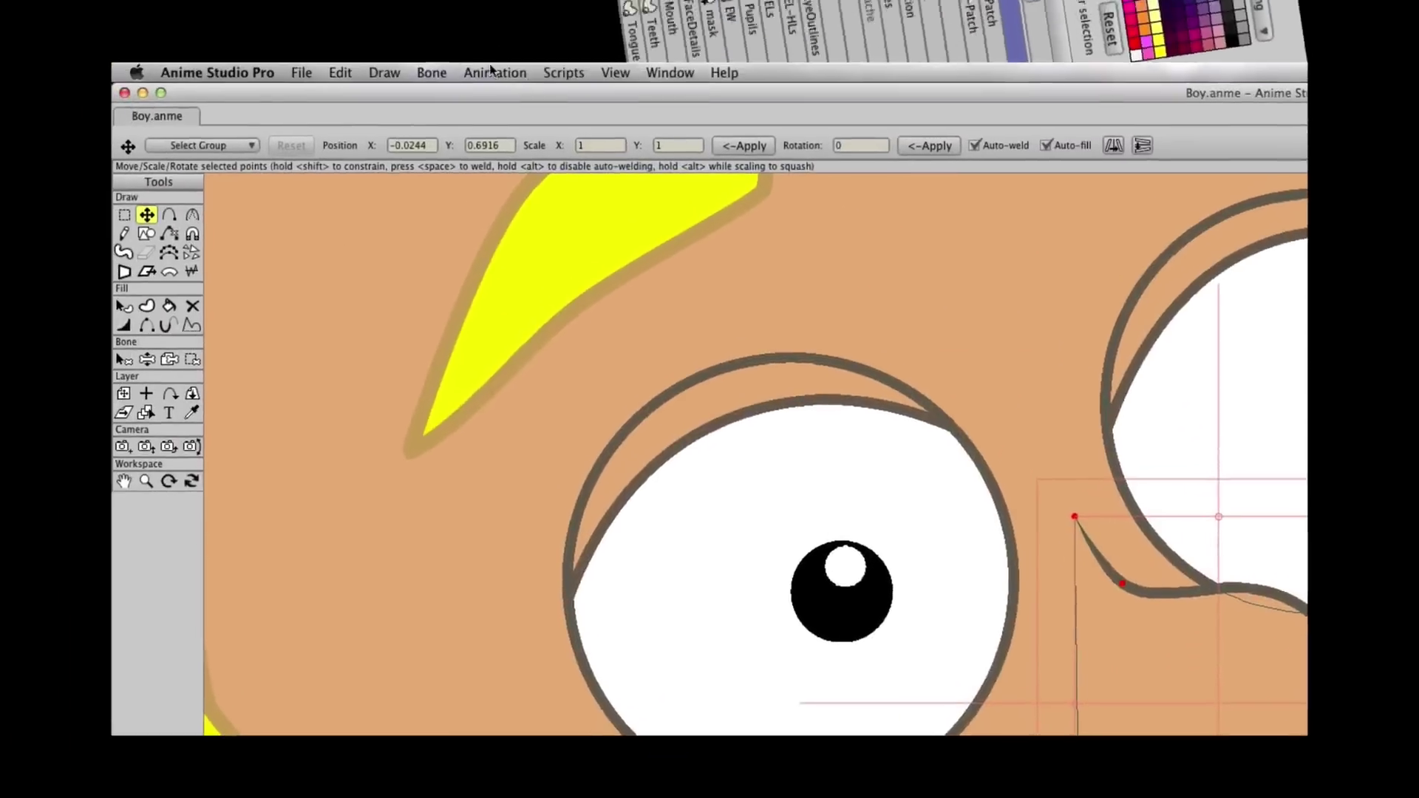
Step: Hide the selected points on the boy's nose outline
left_click(323, 12)
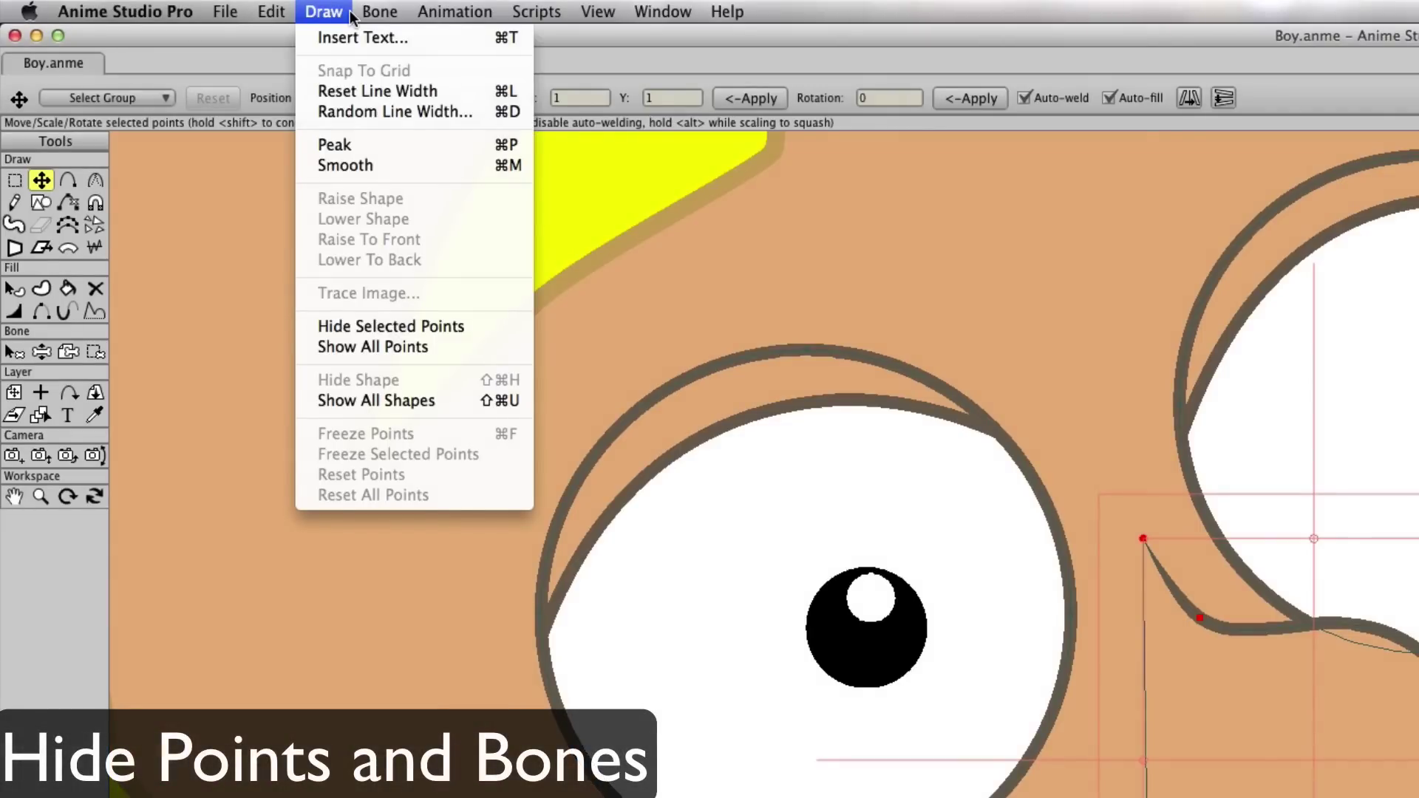
left_click(342, 325)
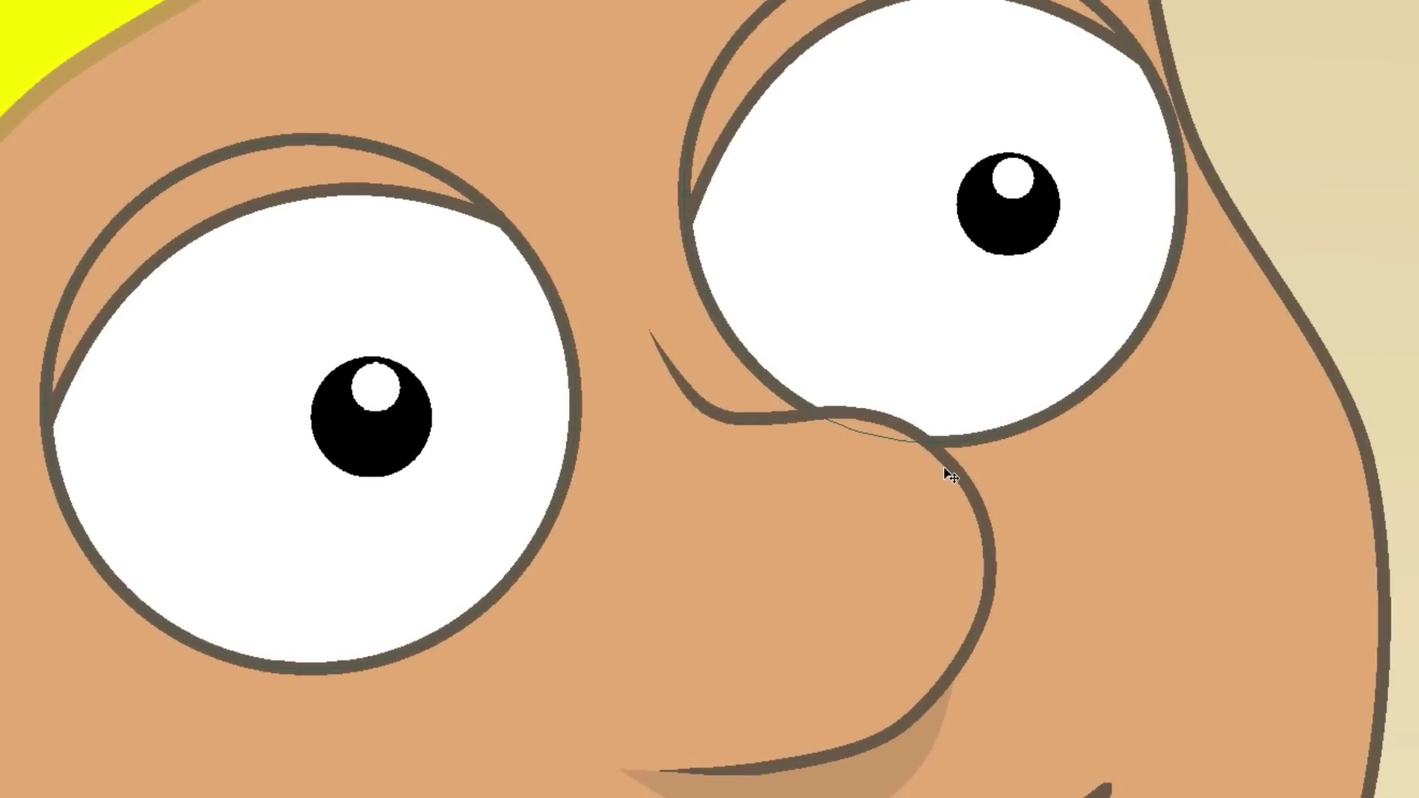
left_click_drag(943, 459, 937, 447)
mouse_move(1334, 710)
left_mouse_down()
mouse_move(1068, 618)
mouse_move(1238, 496)
mouse_move(1077, 413)
mouse_move(723, 411)
mouse_move(585, 476)
mouse_move(572, 499)
mouse_move(631, 581)
mouse_move(908, 787)
mouse_move(1309, 742)
mouse_move(1343, 698)
left_mouse_up()
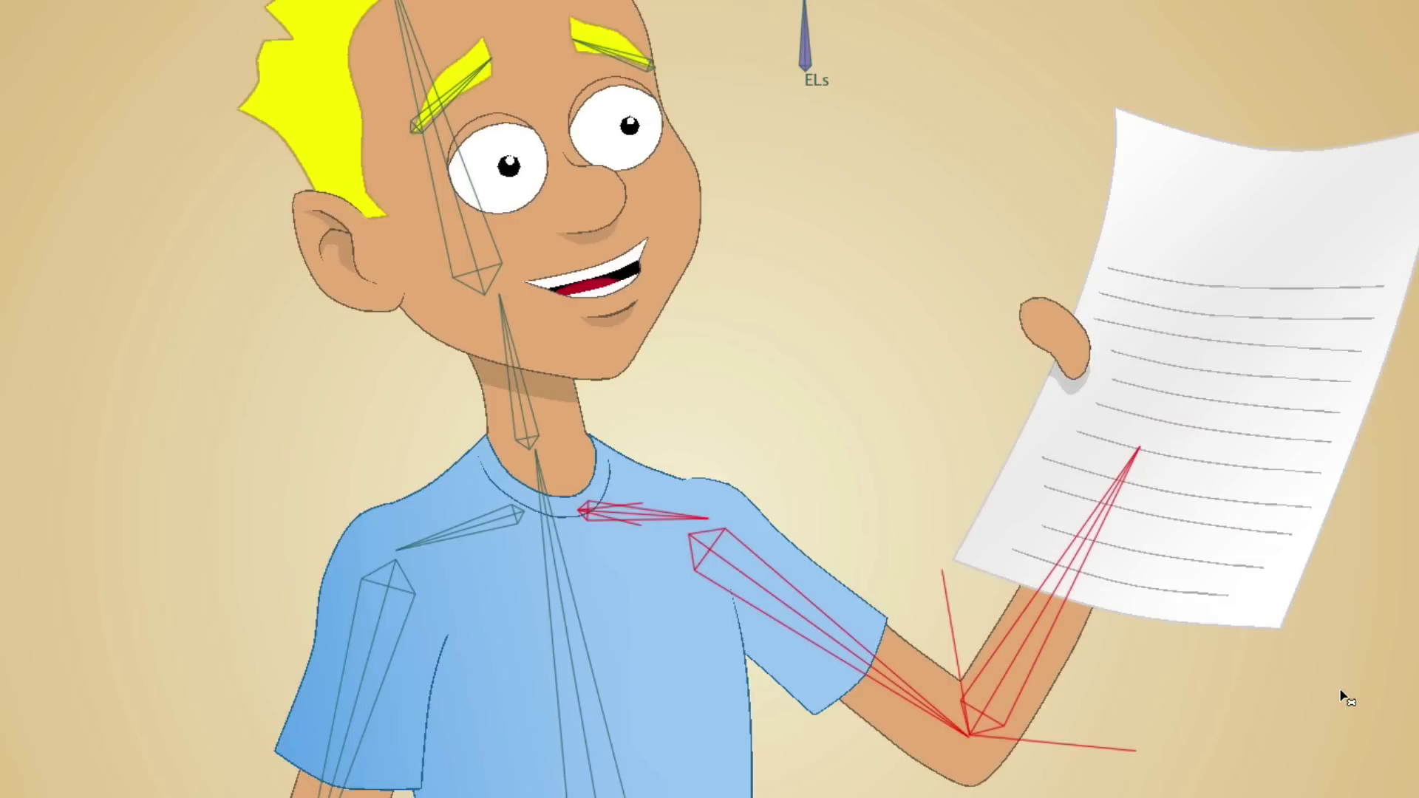
Step: Hide the selected bones of the boy's rig and show all bones again
left_click(379, 10)
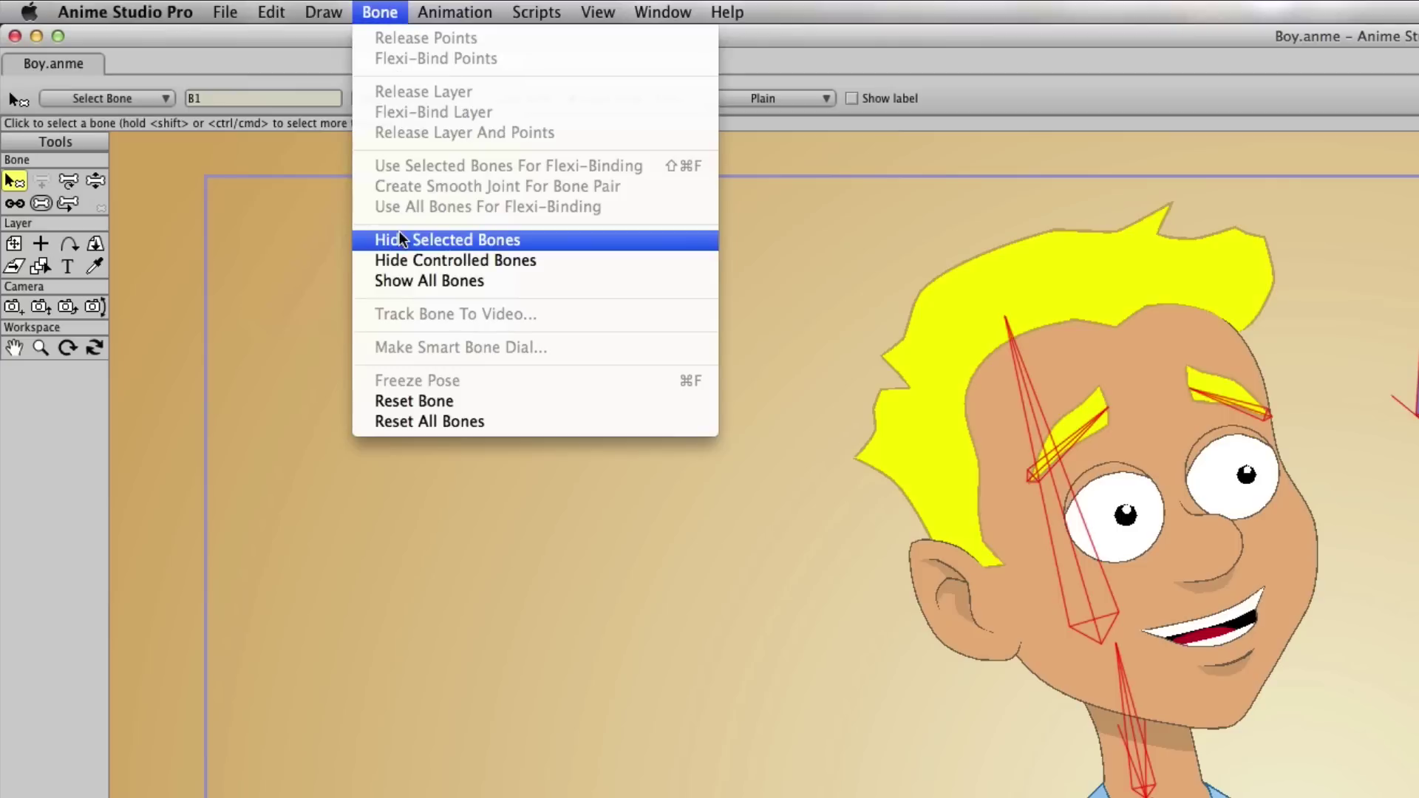
left_click(399, 235)
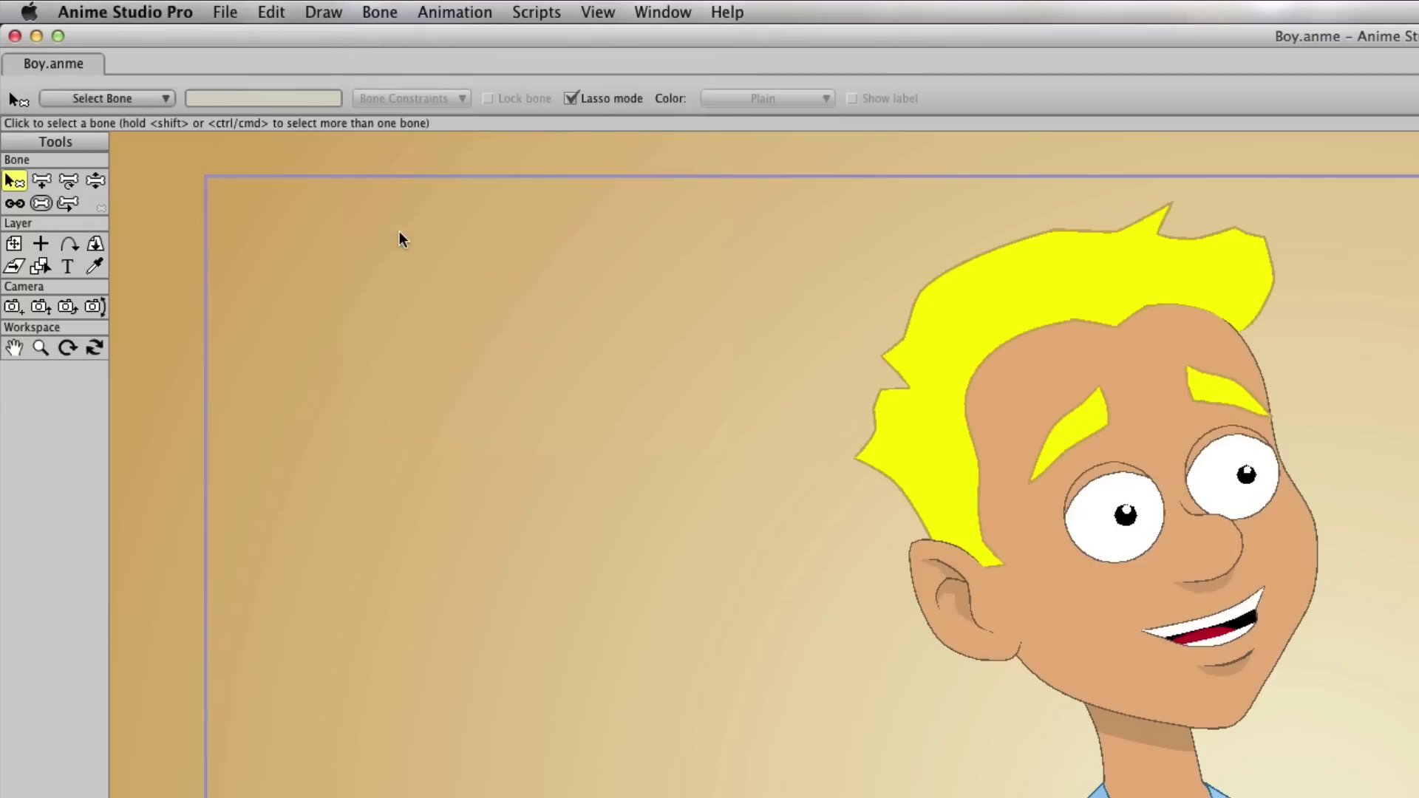
left_click(392, 12)
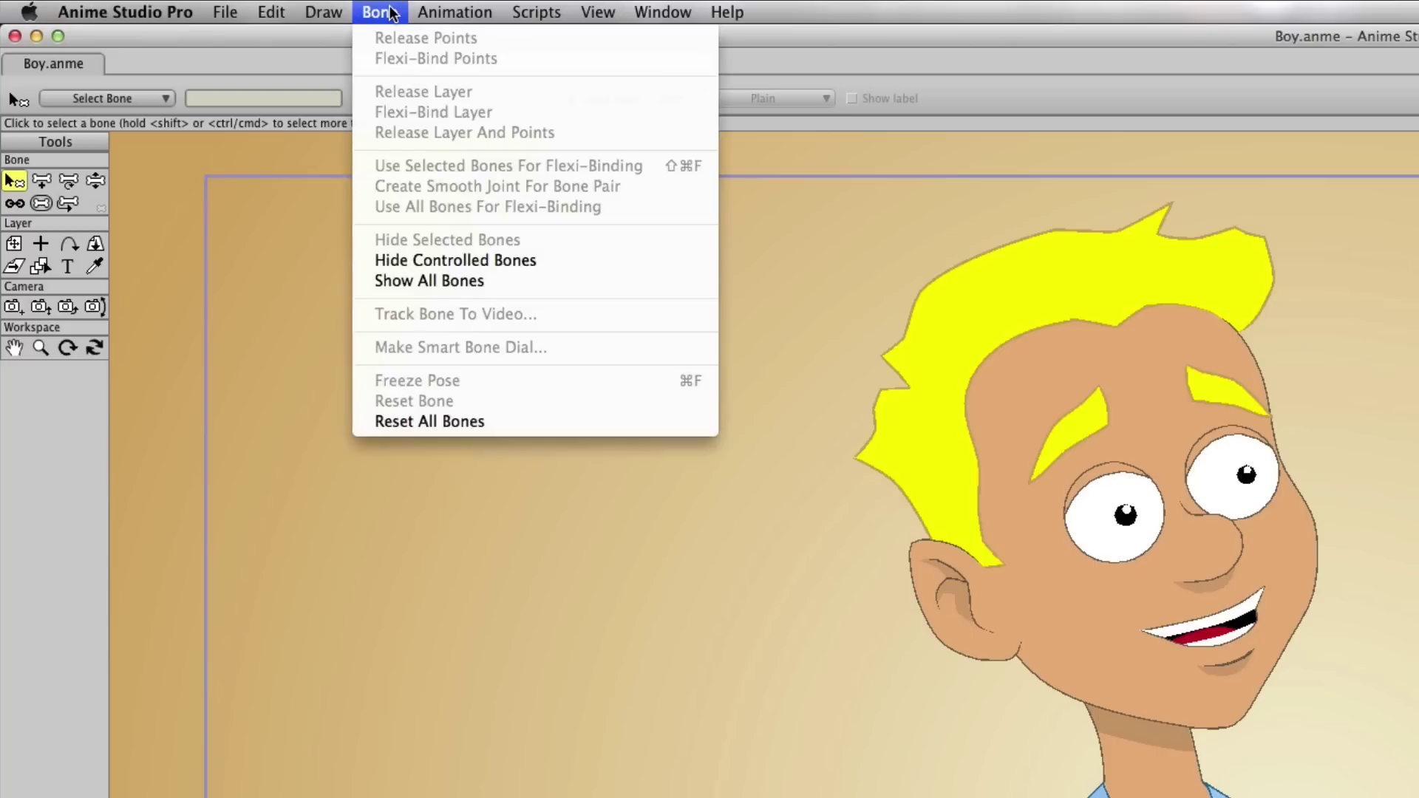
left_click(443, 283)
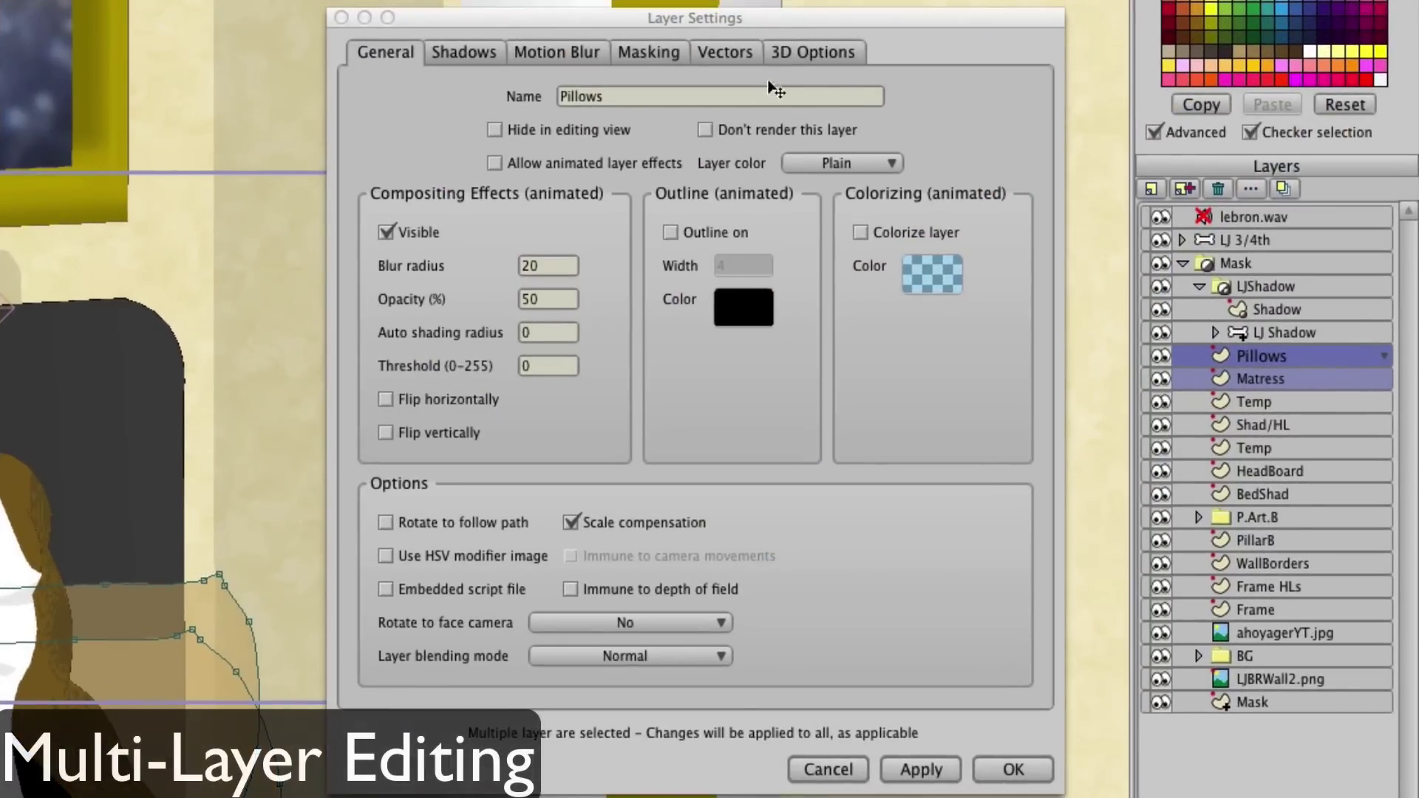
Step: Set the 3D conversion of the selected Pillows and Matress layers to Extrude and apply it to both
left_click(790, 55)
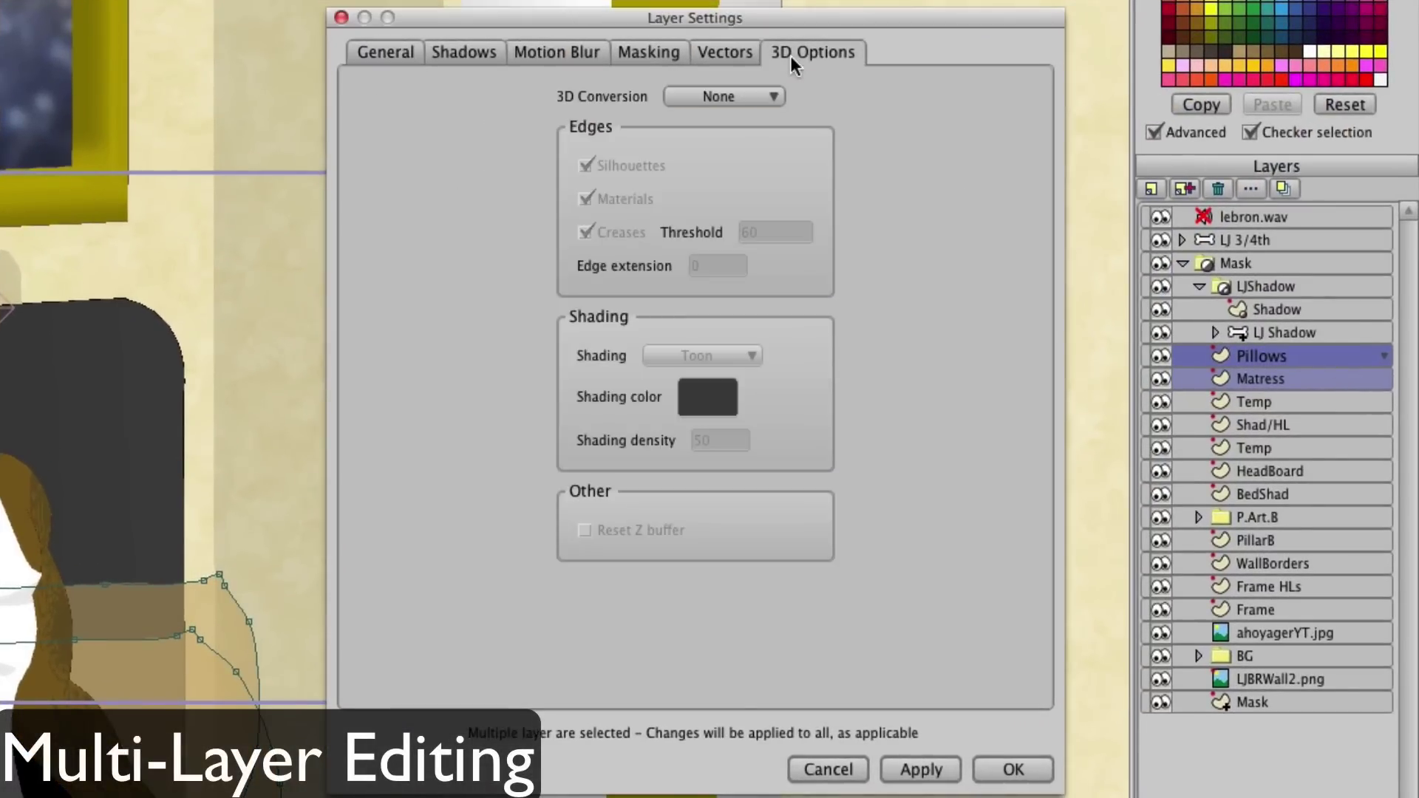
left_click(717, 97)
left_click(736, 133)
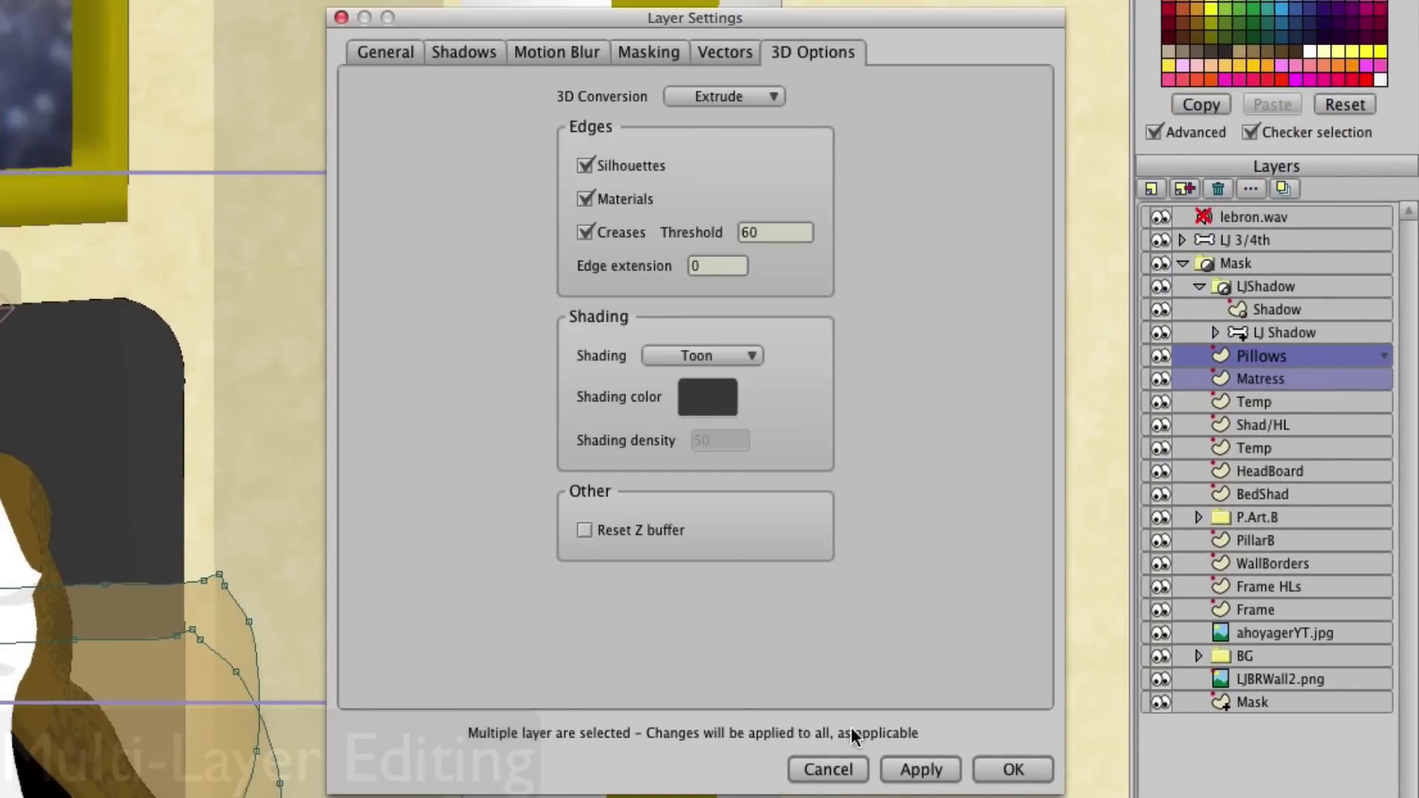
left_click(916, 767)
left_click(1012, 772)
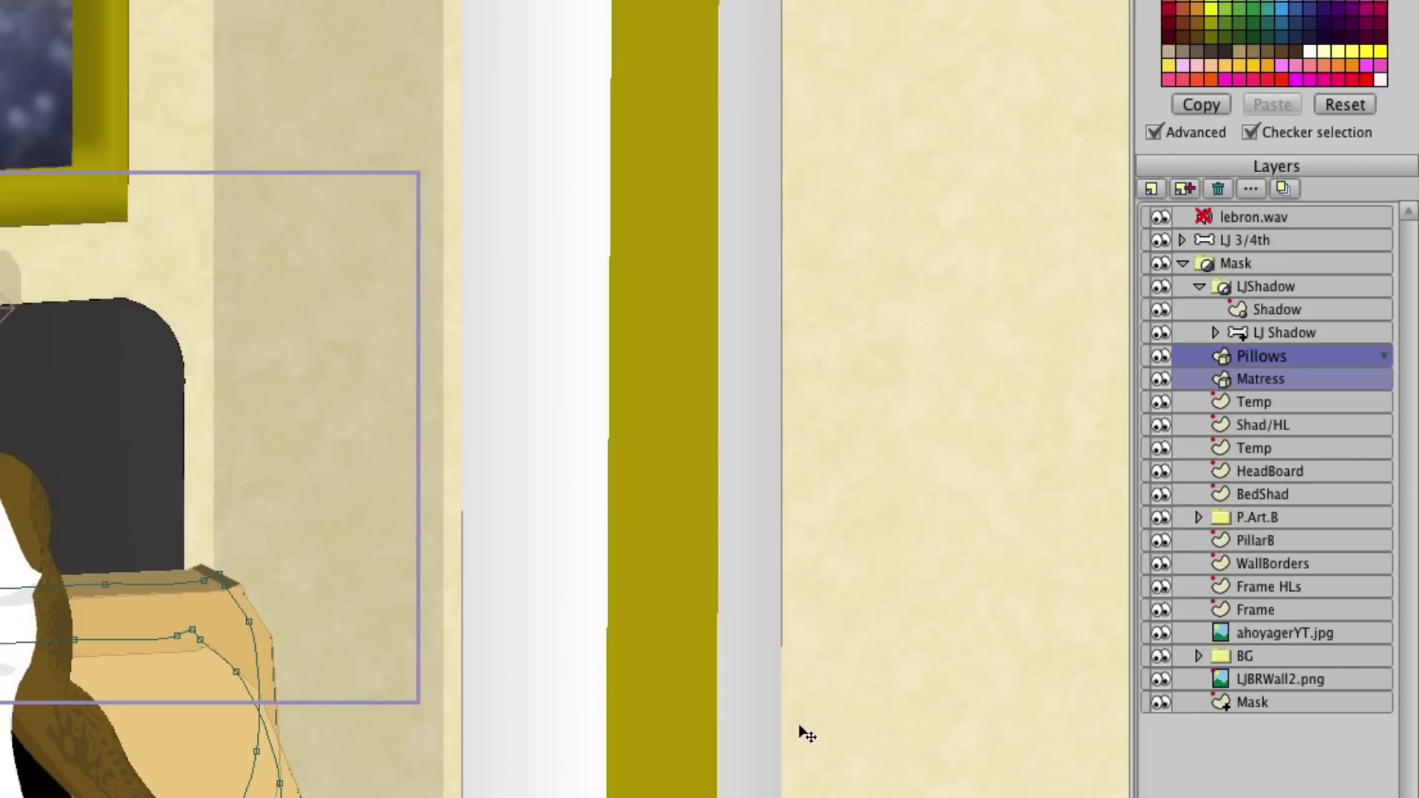
Step: Select the Pillows and Matress layers together and set their 3D conversion back to None
double_click(1252, 375)
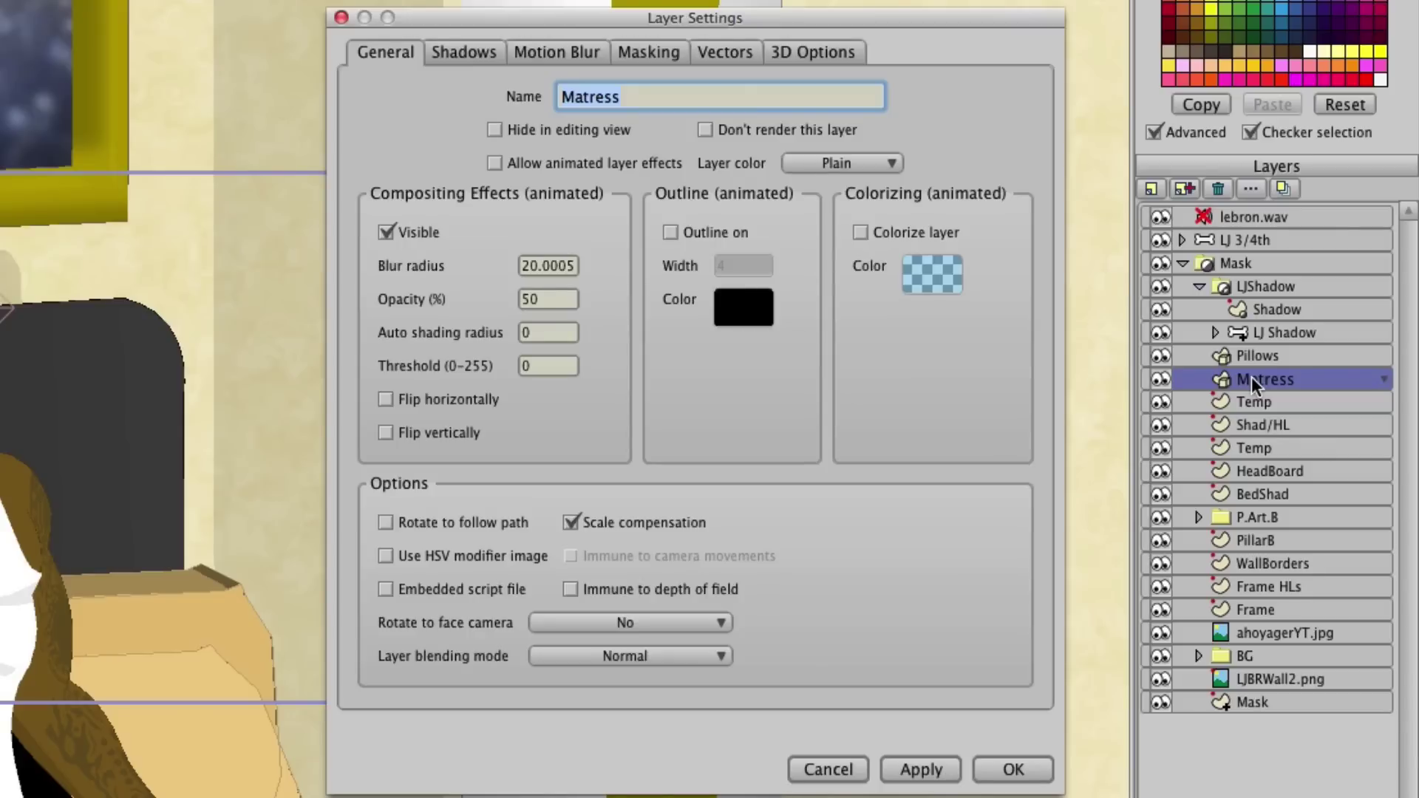
left_click(1283, 358, "shift")
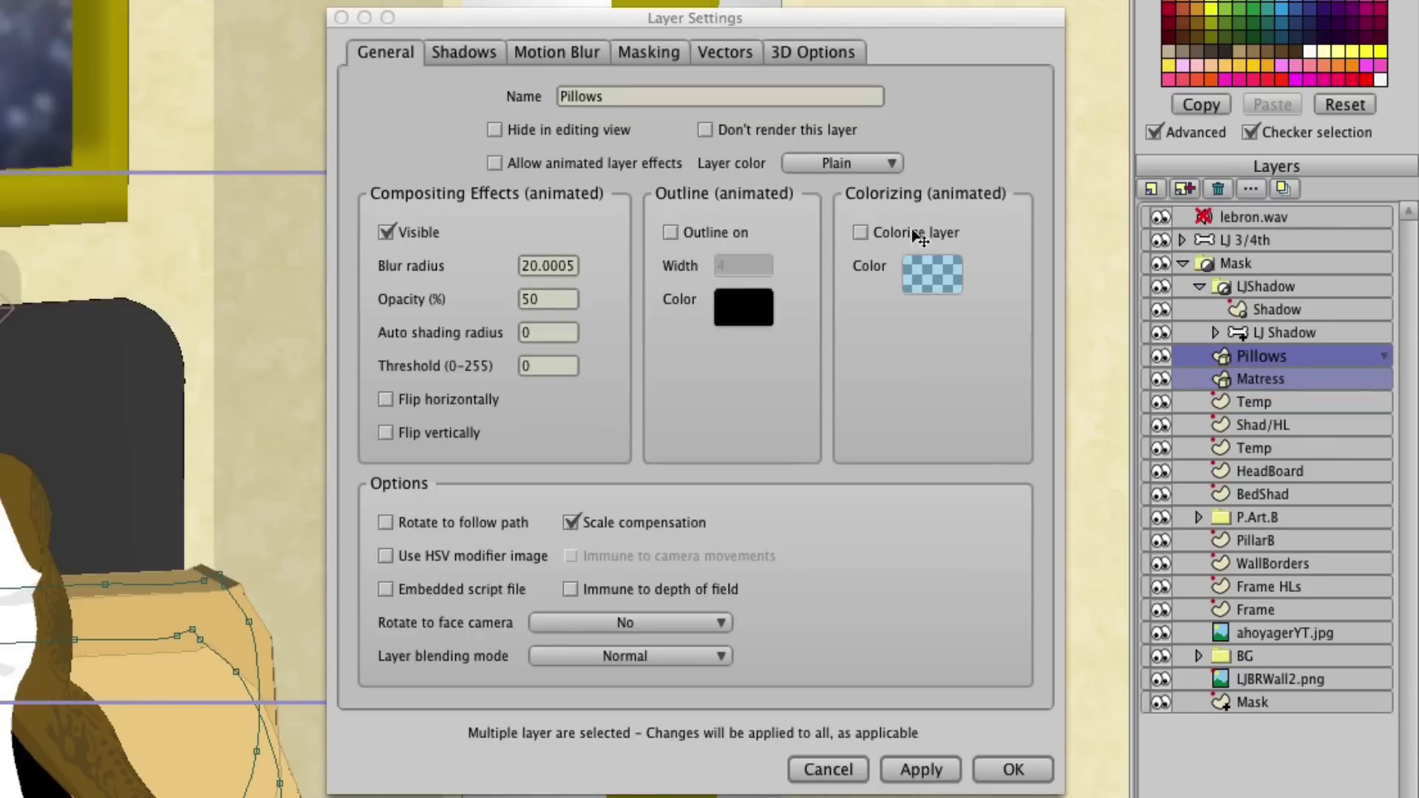
left_click(835, 56)
left_click(755, 92)
left_click(768, 118)
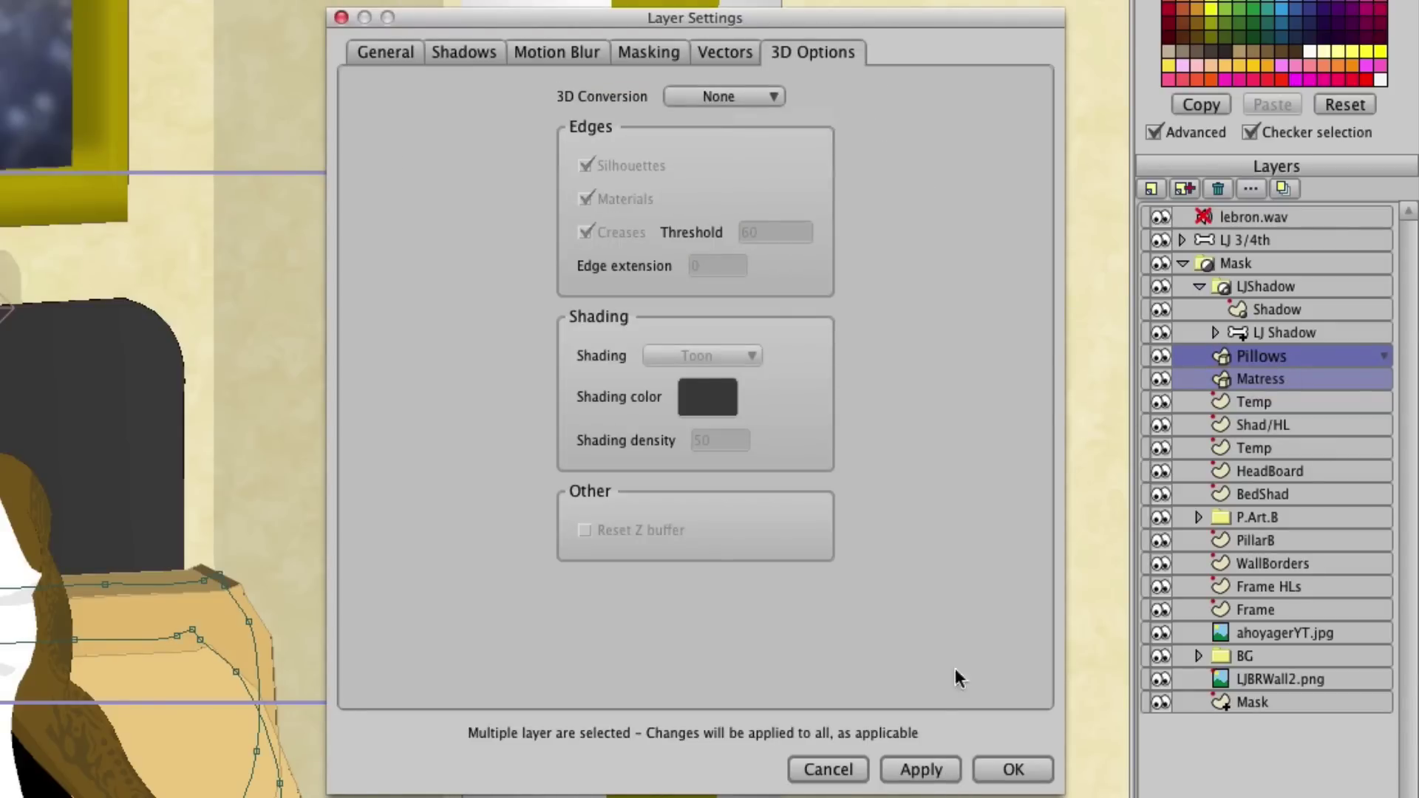
left_click(934, 755)
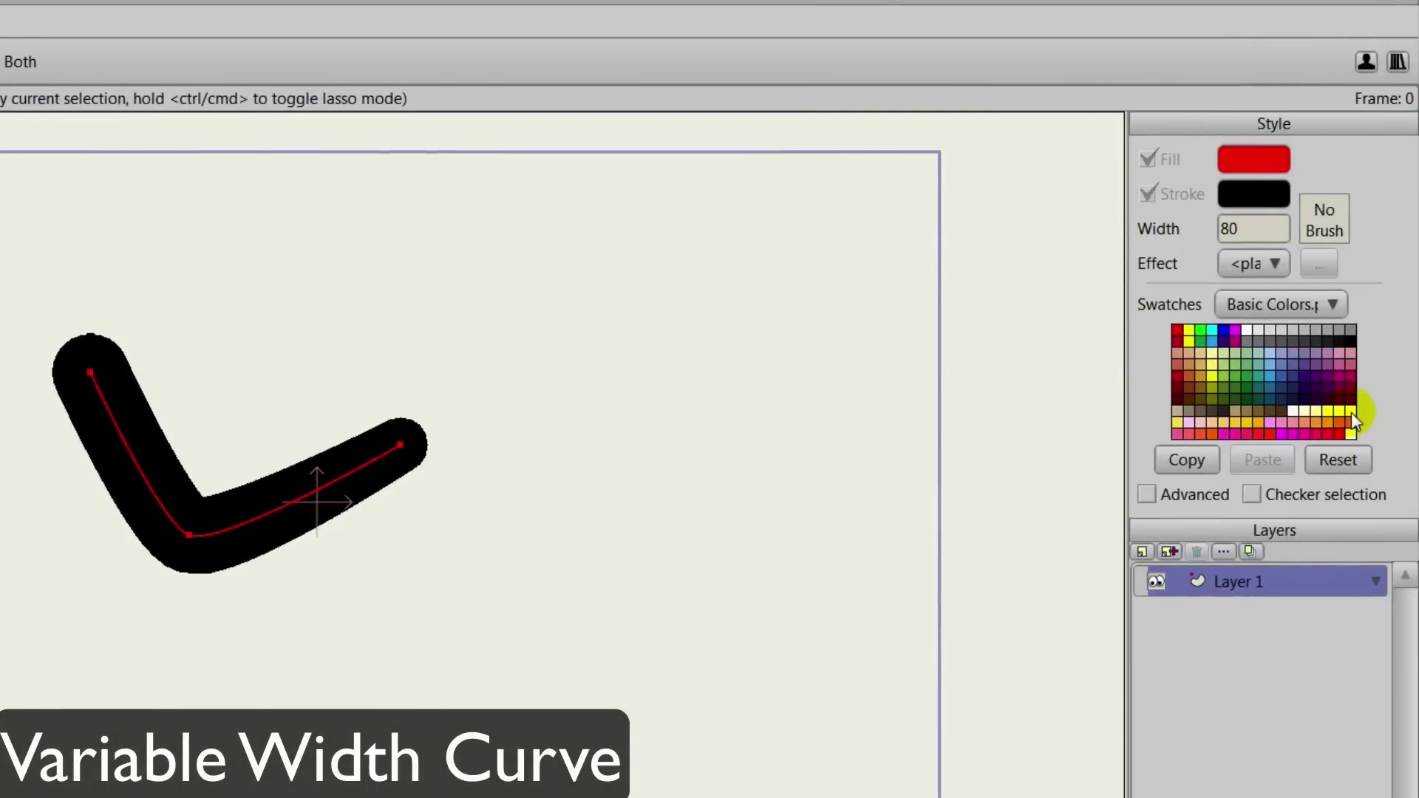
Step: Create a shape with a yellow stroke from the selected curve and adjust its stroke width
right_click(1351, 411)
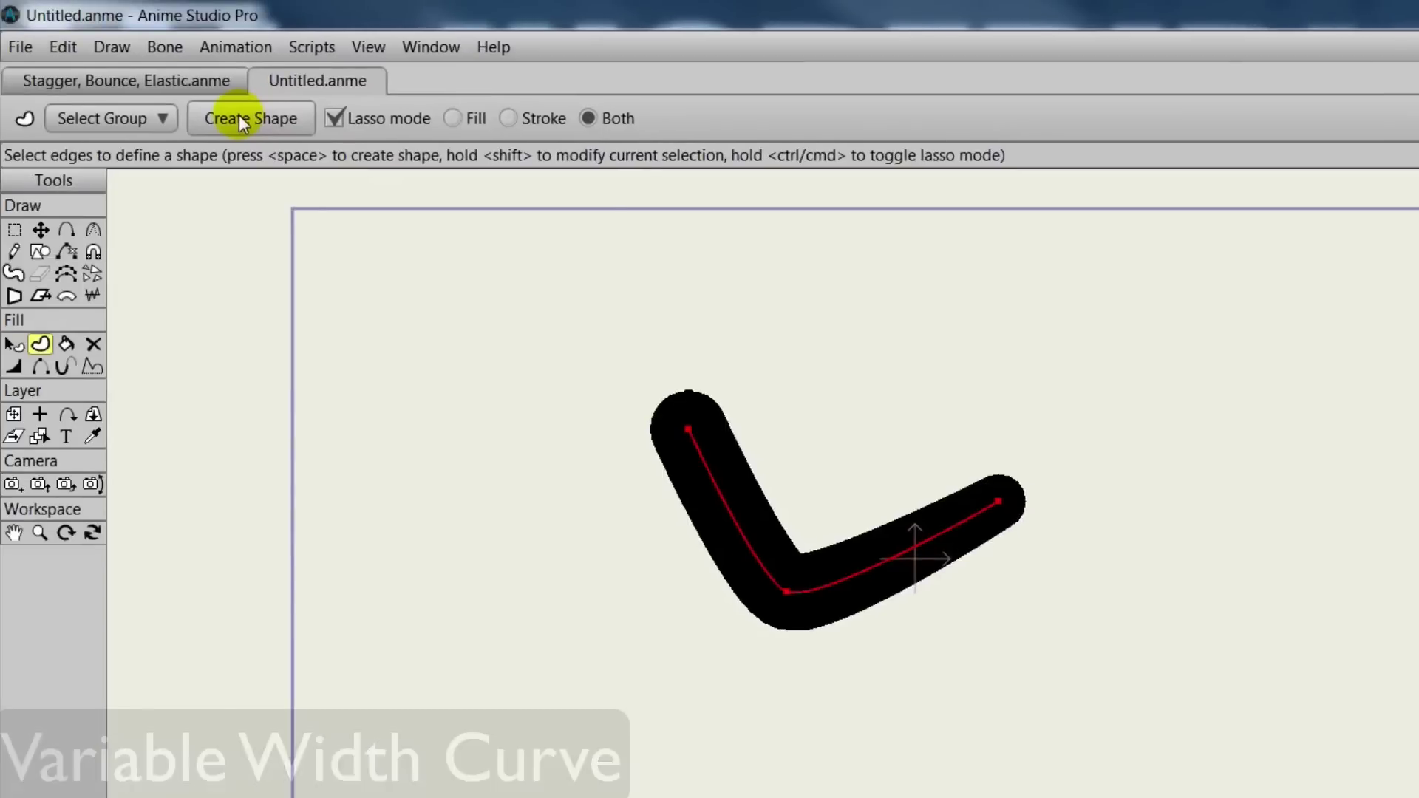
left_click(238, 113)
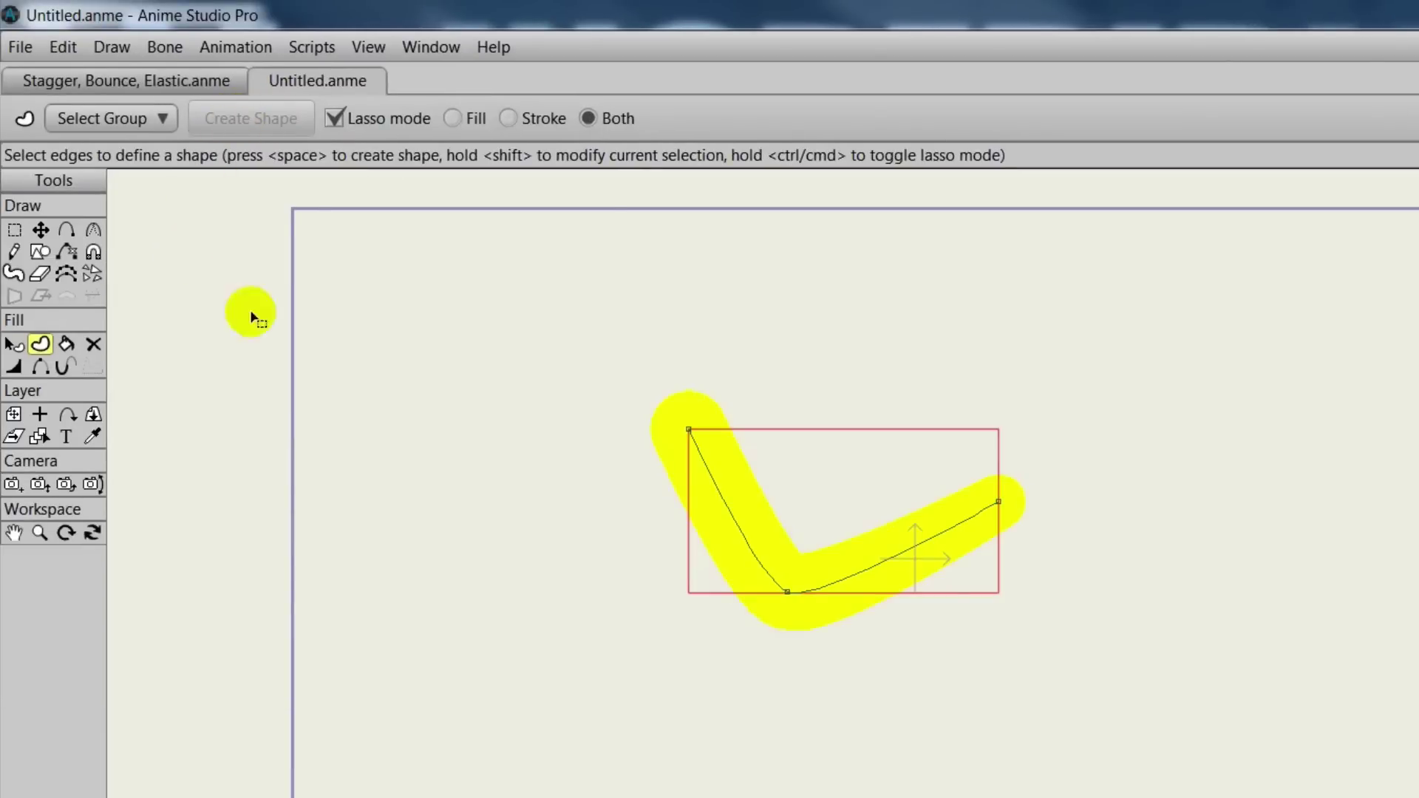
left_click(14, 344)
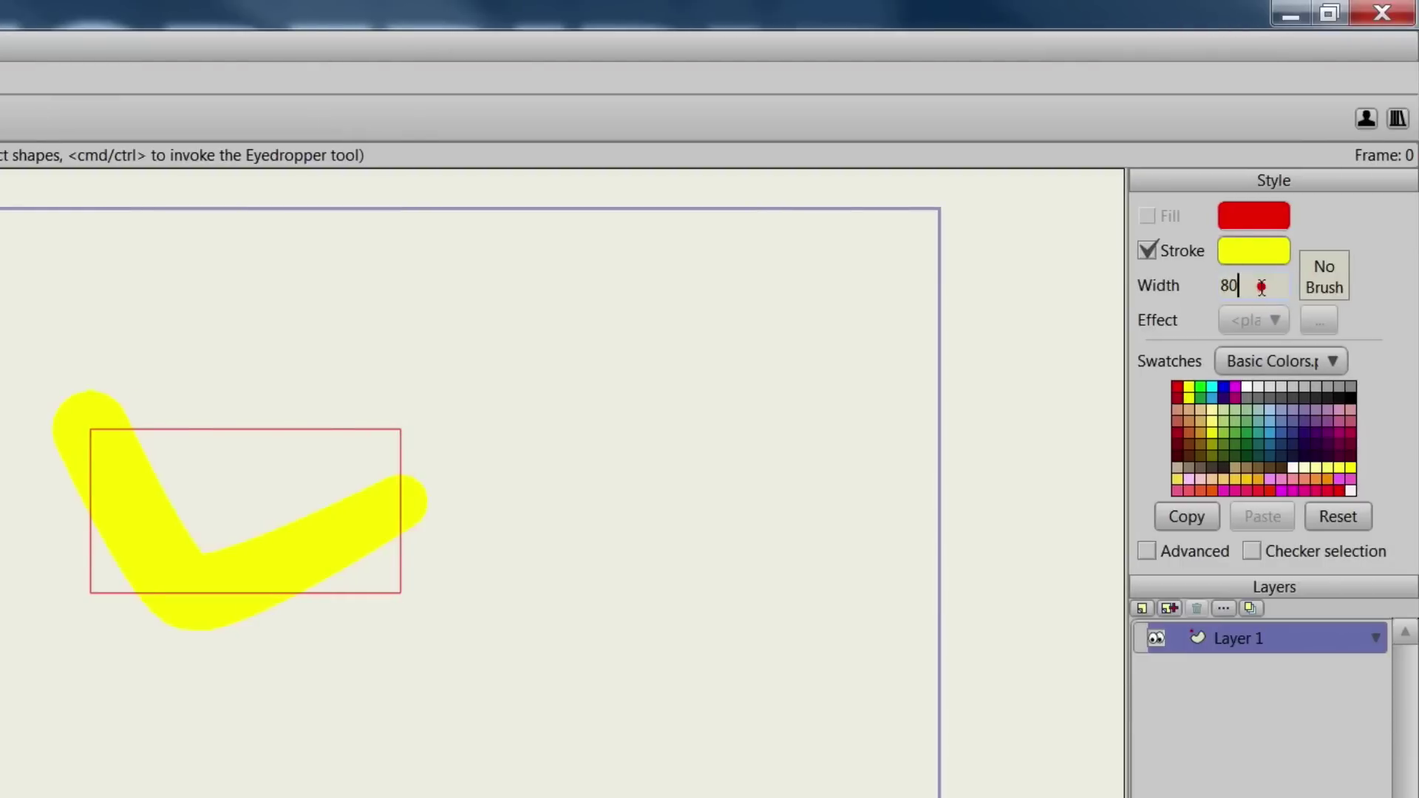
scroll(1260, 287, "down", 9)
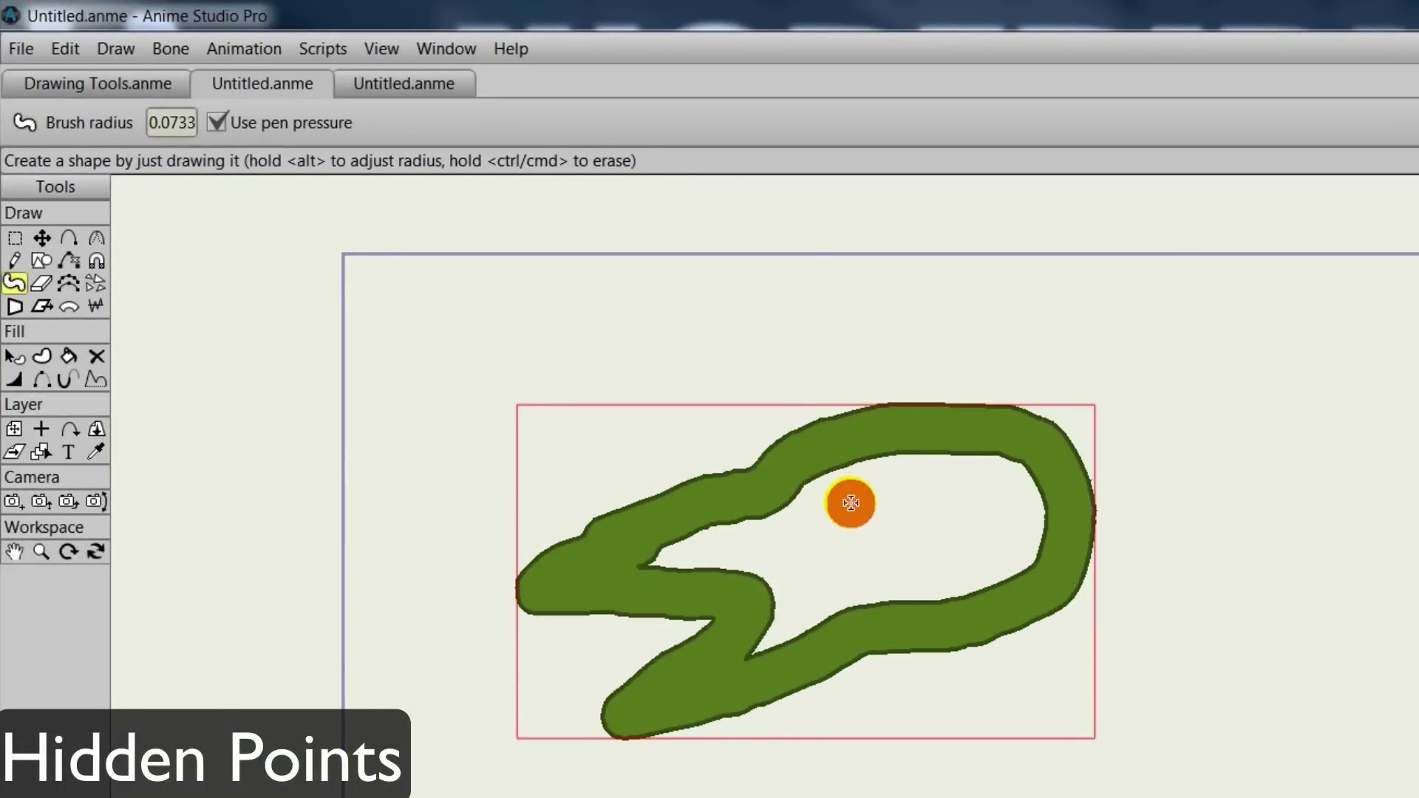
Step: Paint over the open interior of the green shape with the Blob Brush, starting from its inner left area
mouse_move(618, 564)
left_mouse_down()
mouse_move(663, 562)
mouse_move(704, 535)
mouse_move(705, 572)
mouse_move(747, 547)
mouse_move(740, 571)
mouse_move(783, 591)
mouse_move(740, 642)
mouse_move(775, 622)
mouse_move(797, 637)
mouse_move(833, 612)
left_mouse_up()
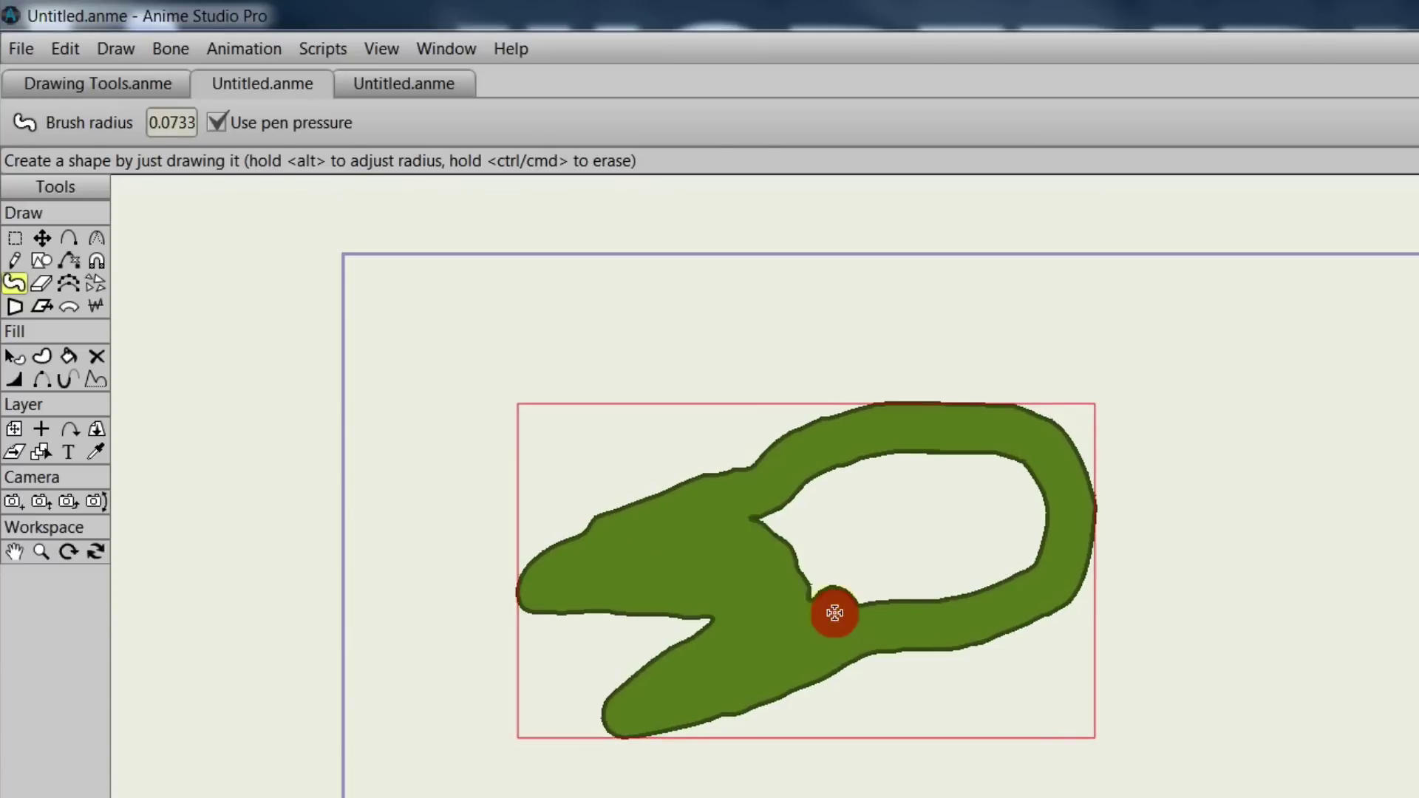
left_click_drag(835, 558, 938, 561)
mouse_move(808, 539)
left_mouse_down()
mouse_move(940, 504)
mouse_move(977, 509)
mouse_move(982, 528)
mouse_move(863, 548)
left_mouse_up()
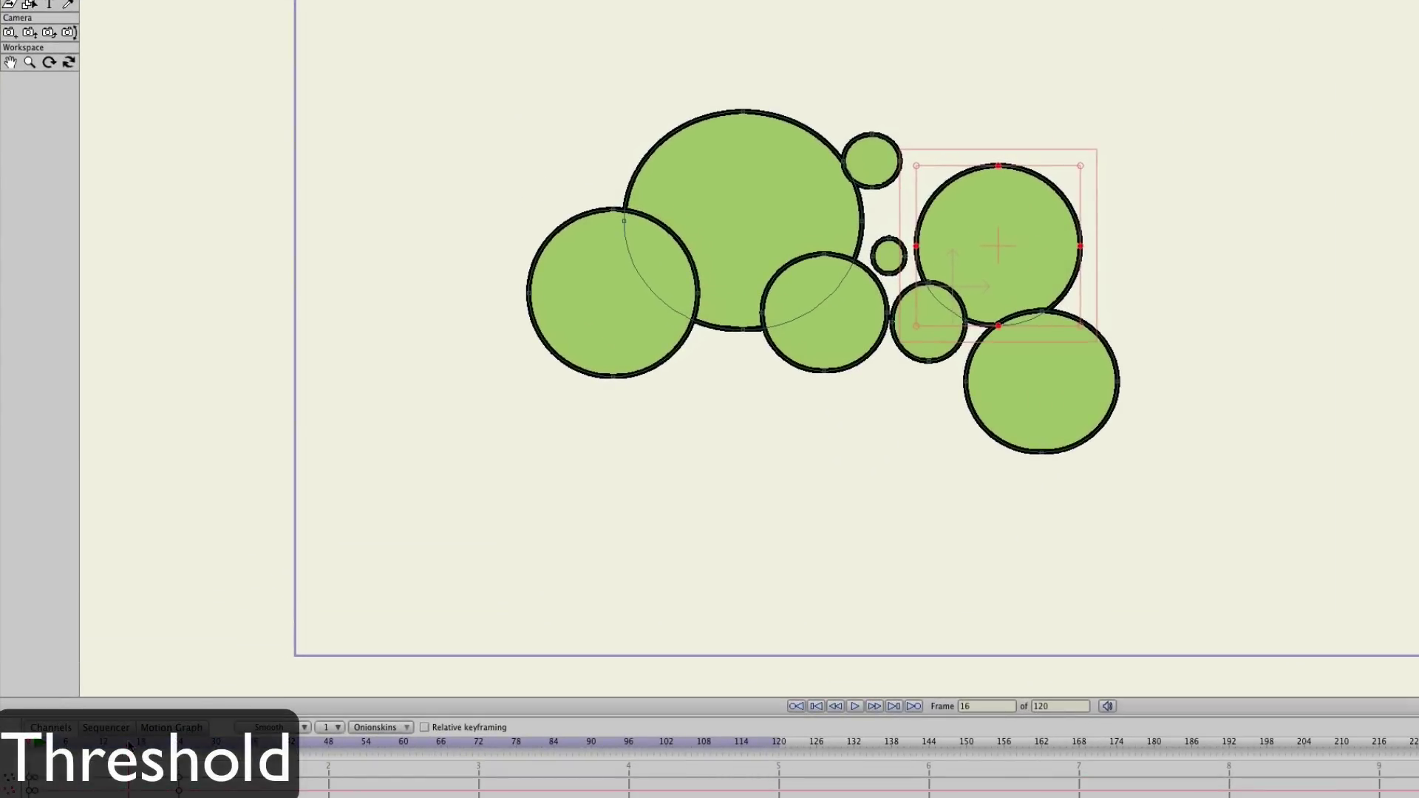
Step: Render previews of the green circles at frames 16, 12, about 20 and 24, closing each preview before changing frame
key("super+r")
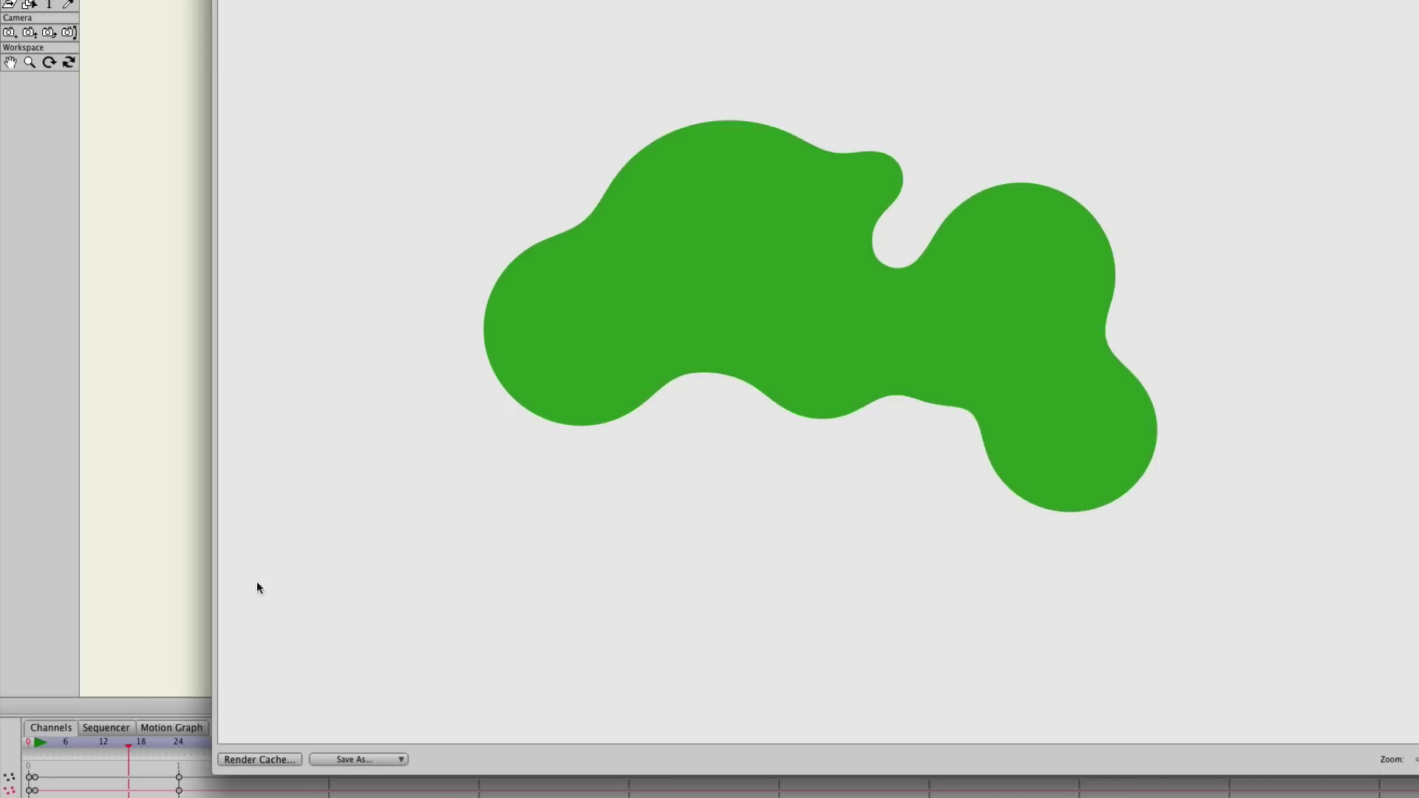
key("super+w")
left_click_drag(122, 748, 105, 742)
key("super+r")
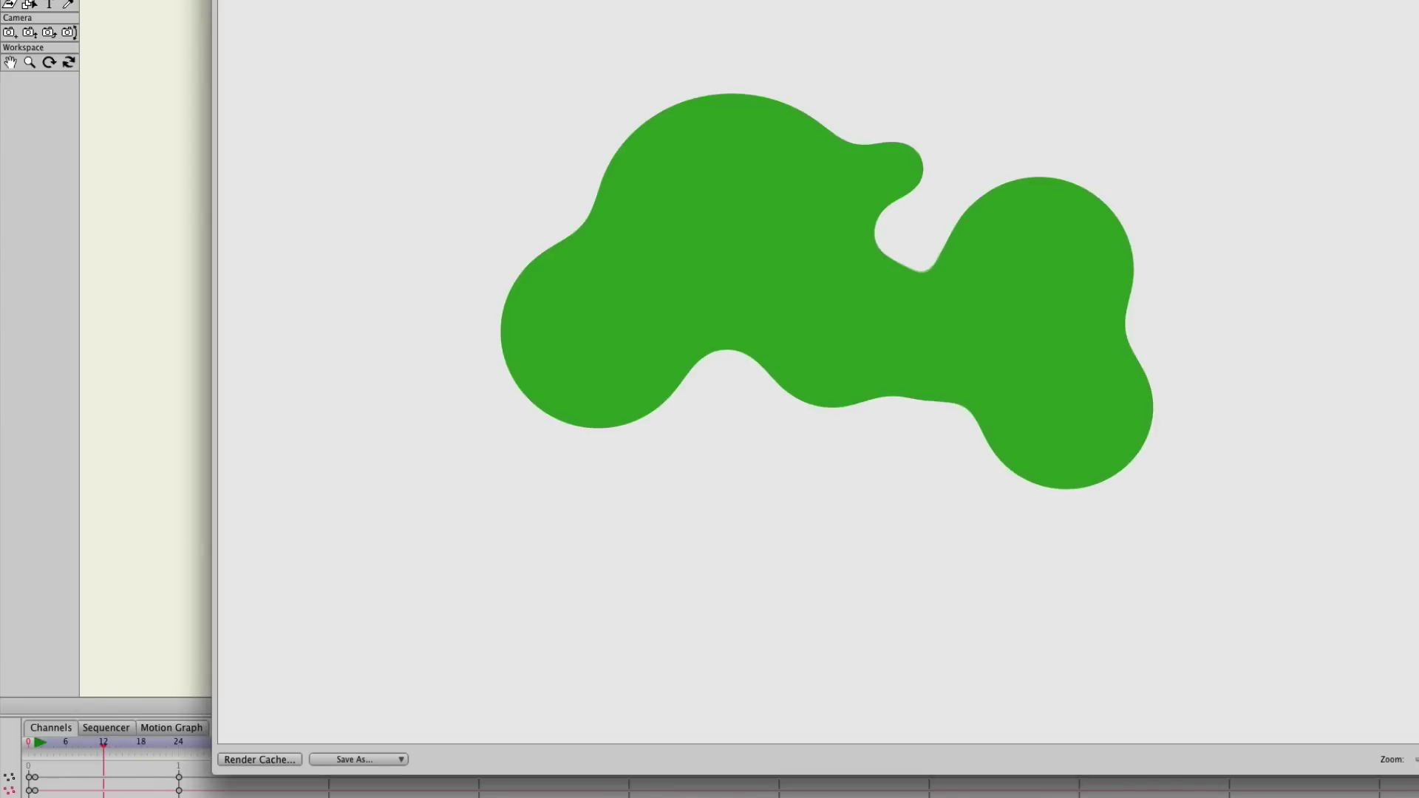
key("super+w")
left_click(137, 745)
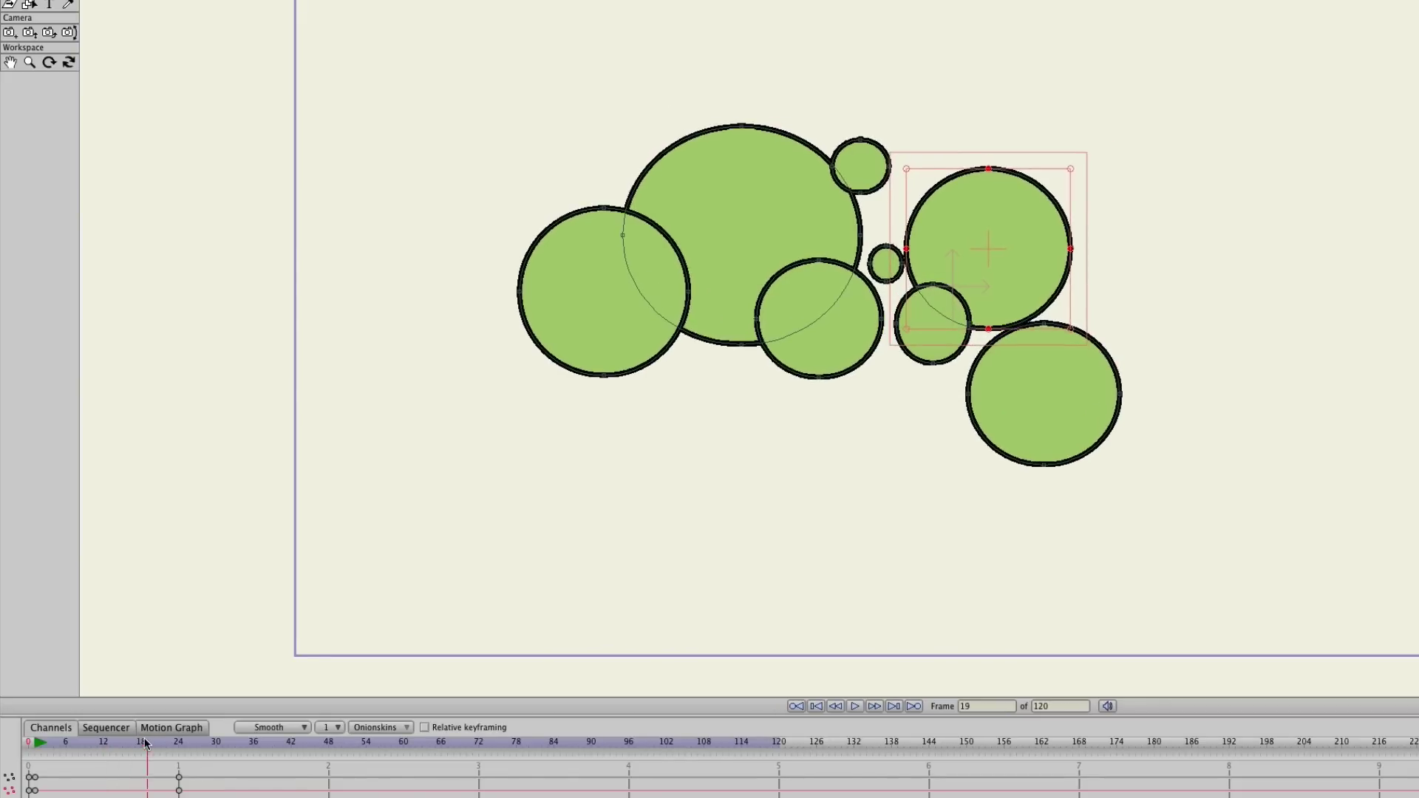
key("super+r")
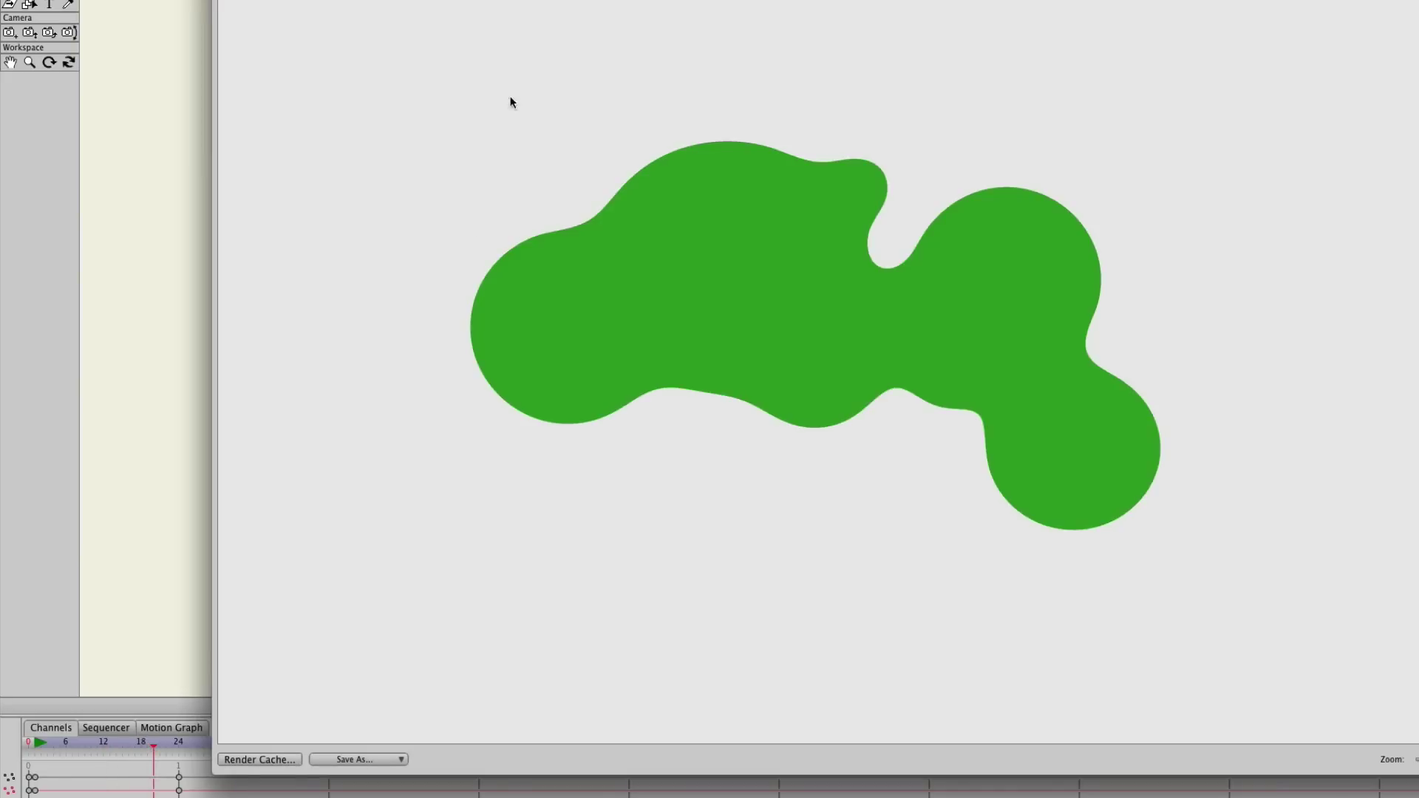
key("super+w")
left_click(178, 745)
key("super+r")
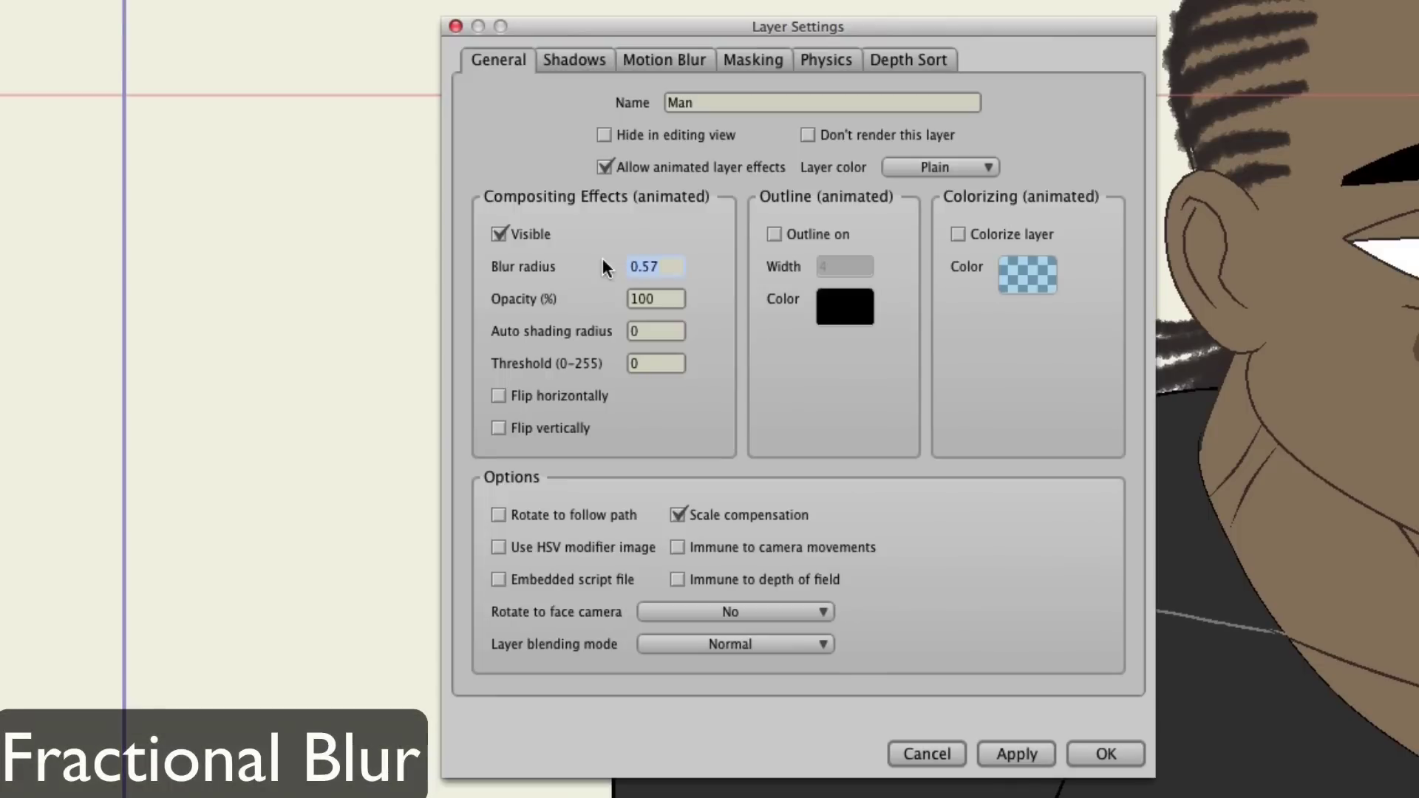
Step: Set the Man layer's blur radius to 2 and apply the change
type("2")
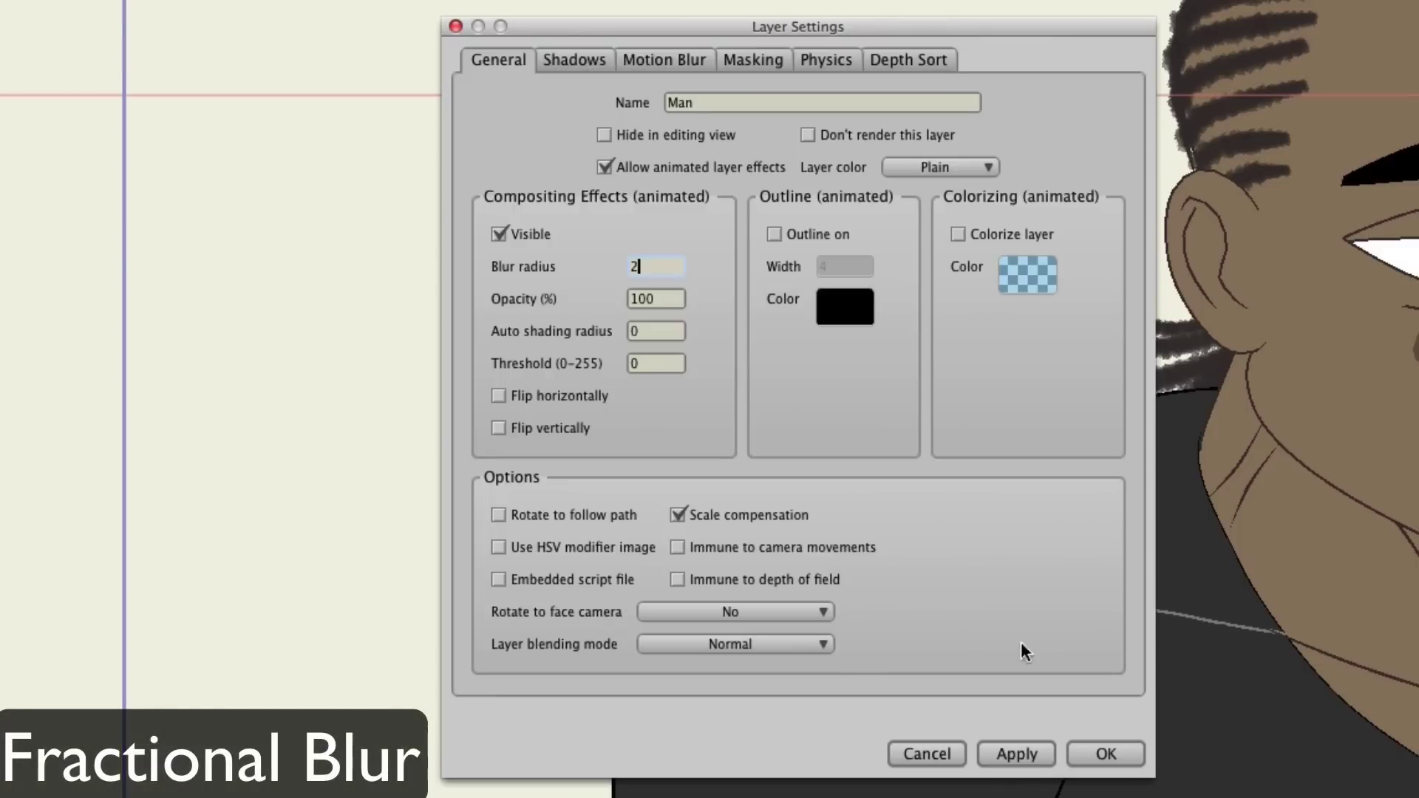
left_click(1027, 764)
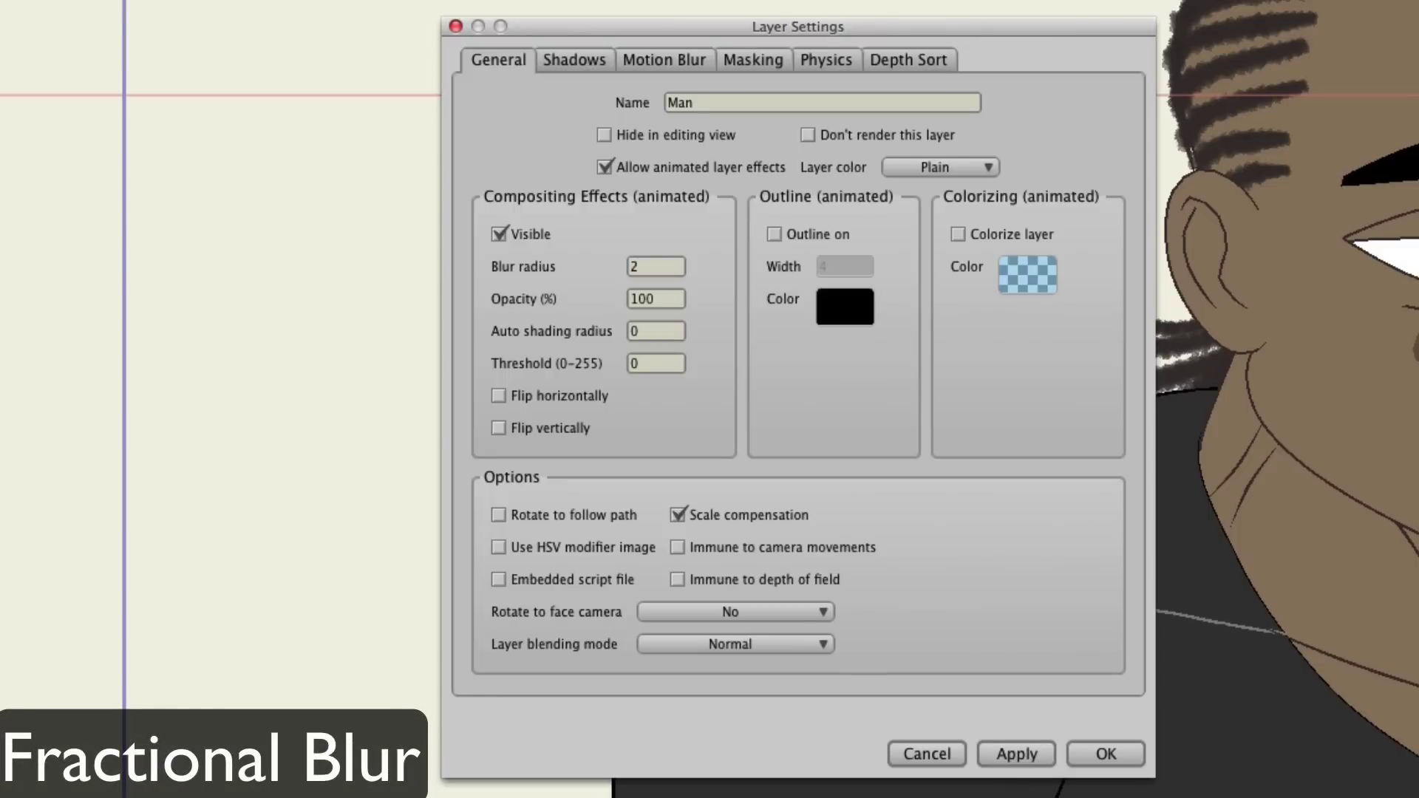